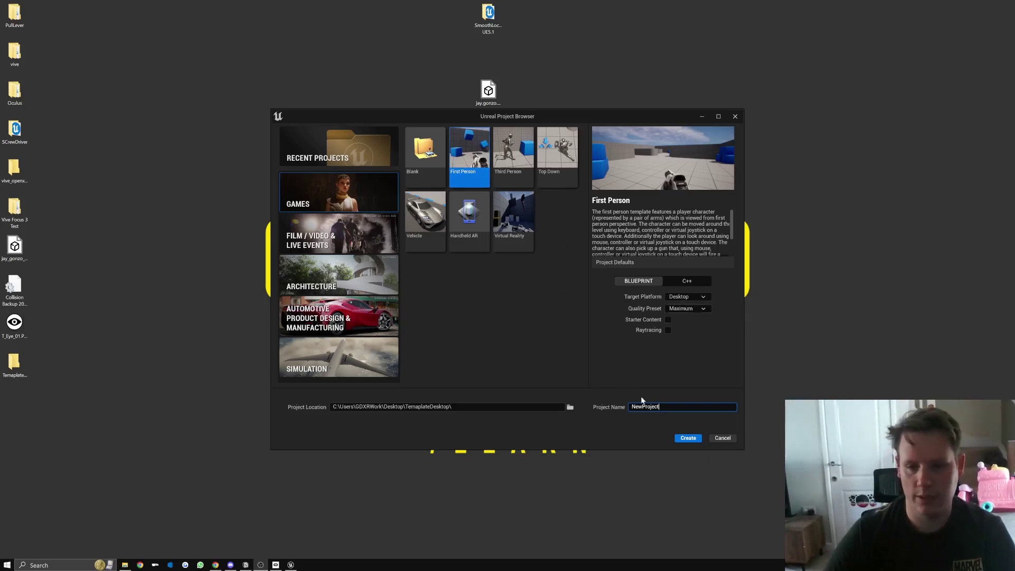
# - Replace the default project name with GDXRTemplateFirst and create the First Person project
pyautogui.doubleClick(663, 409)
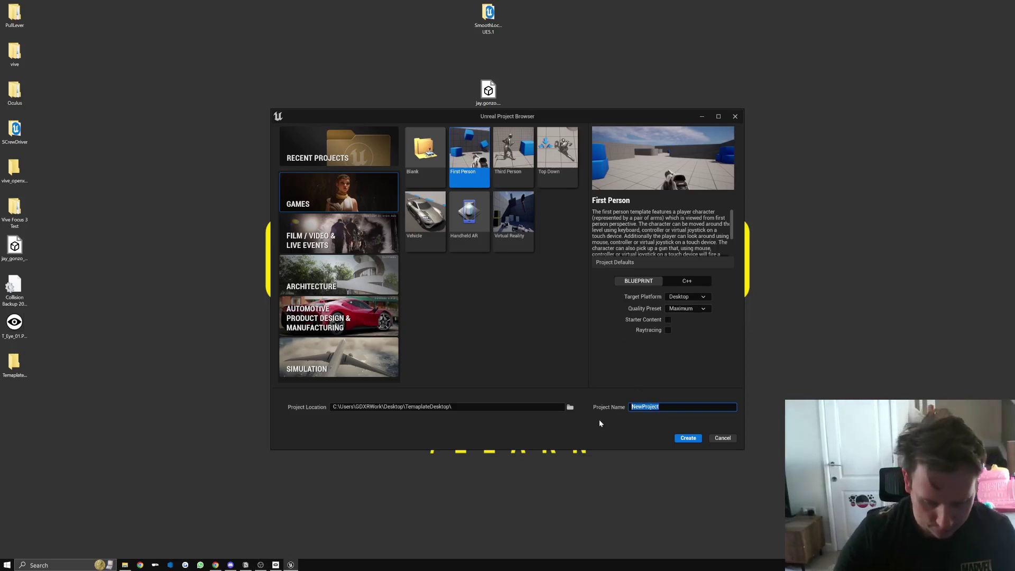
pyautogui.write('G')
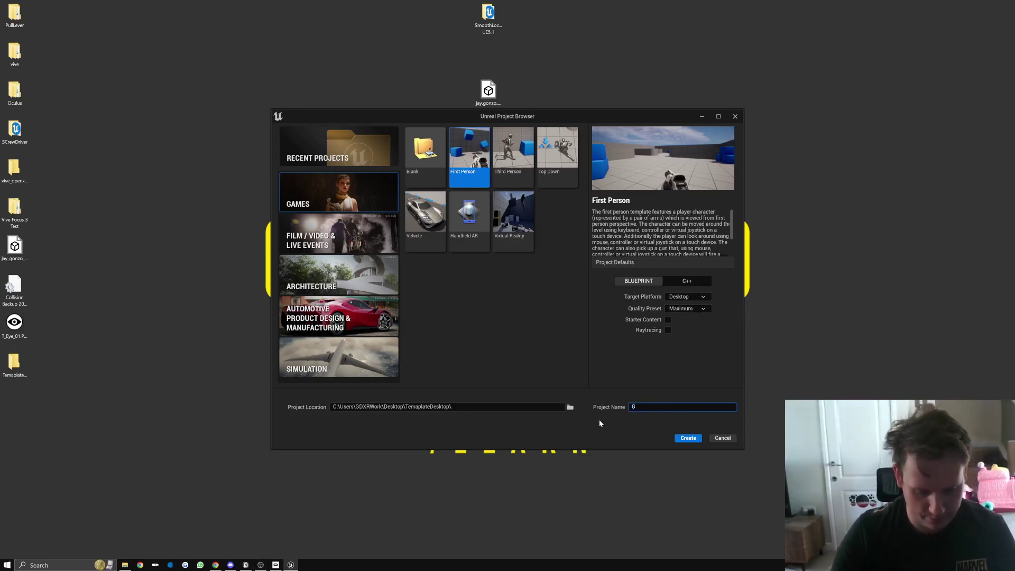
pyautogui.write('DXRV')
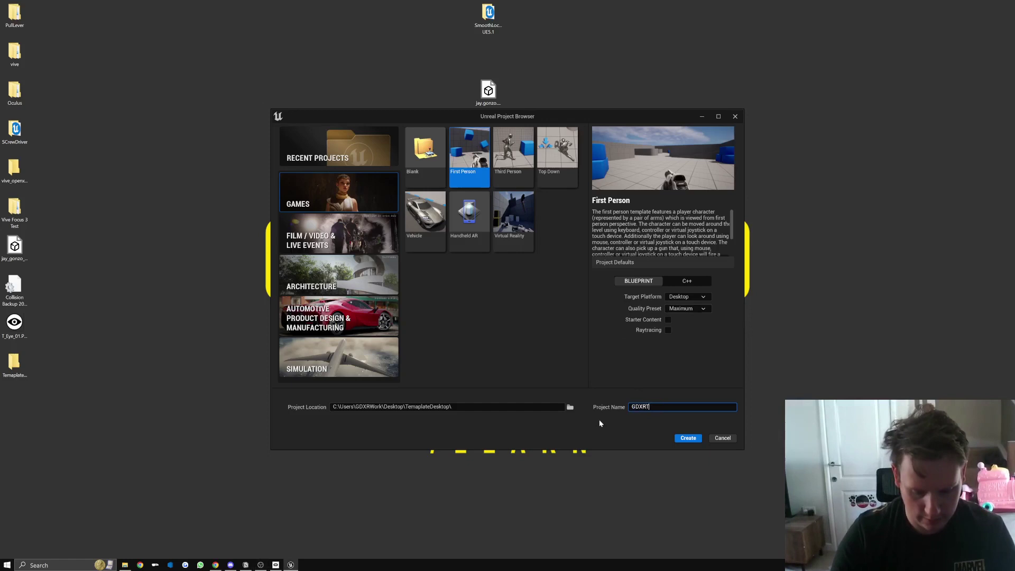
pyautogui.write('emapl')
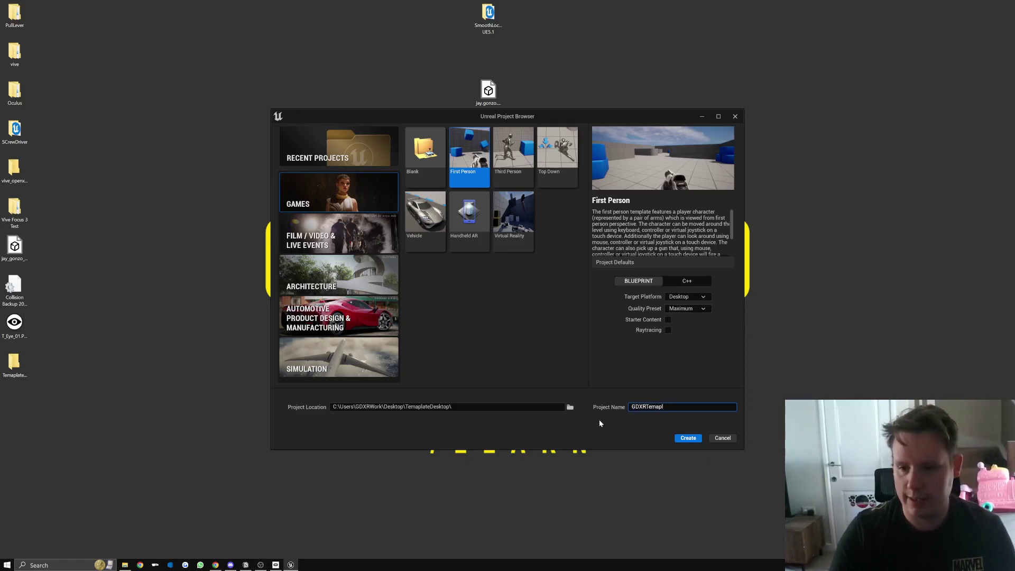
pyautogui.press('BackSpace')
pyautogui.press('BackSpace')
pyautogui.press('BackSpace')
pyautogui.write('plateFi')
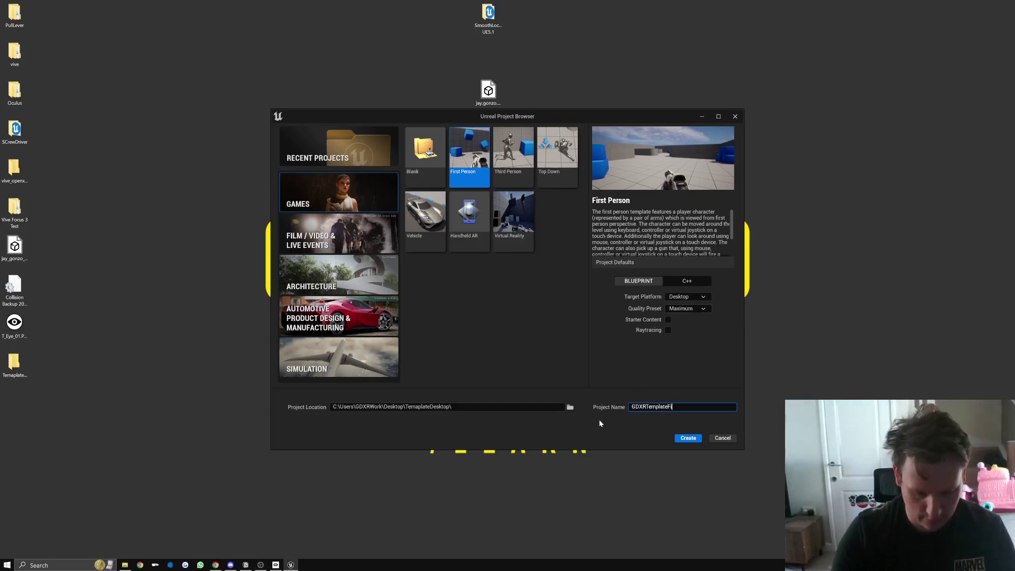
pyautogui.write('rst')
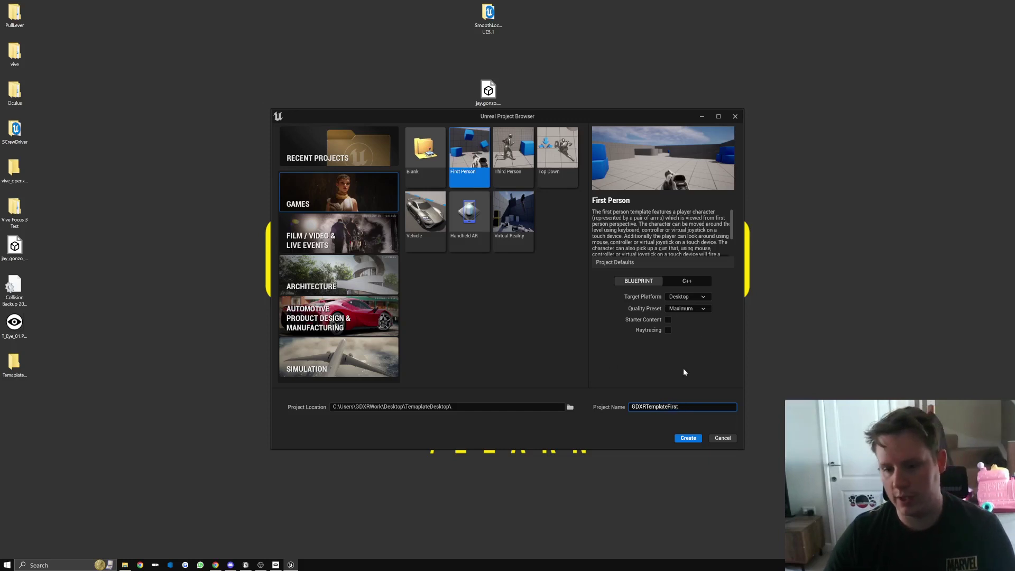
pyautogui.click(689, 438)
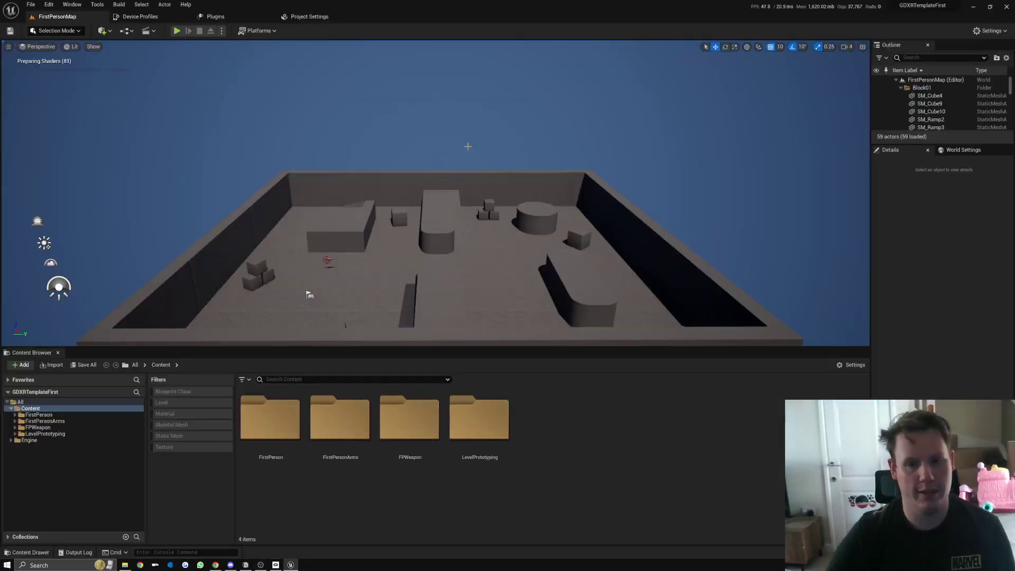
# - Drag the splitter above the Content Browser down to enlarge the FirstPersonMap viewport
pyautogui.moveTo(610, 347); pyautogui.dragTo(611, 372)
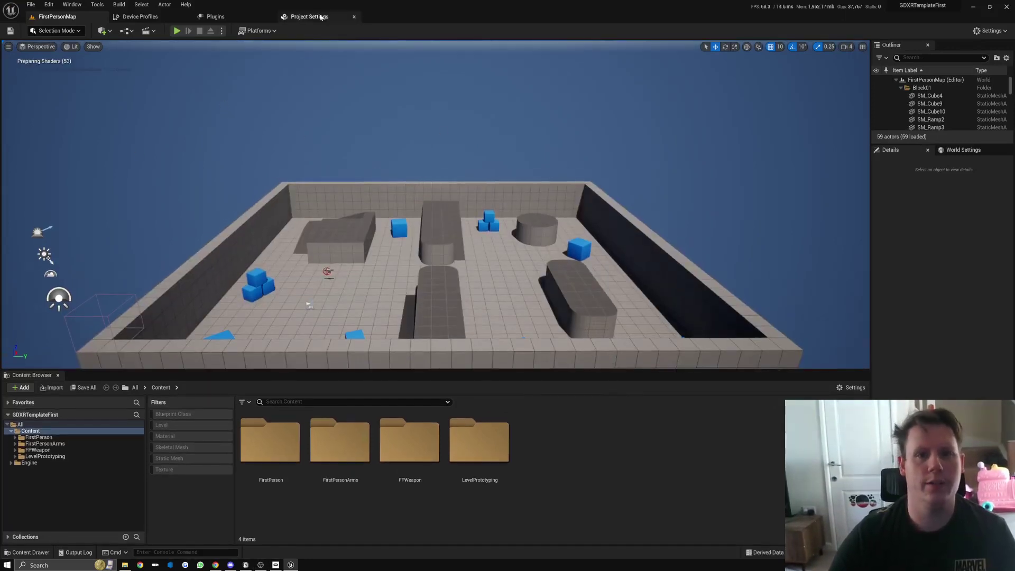
# - Enable the OpenXR plugin under Built-In > Virtual Reality in the Plugins window
pyautogui.click(48, 5)
pyautogui.click(233, 16)
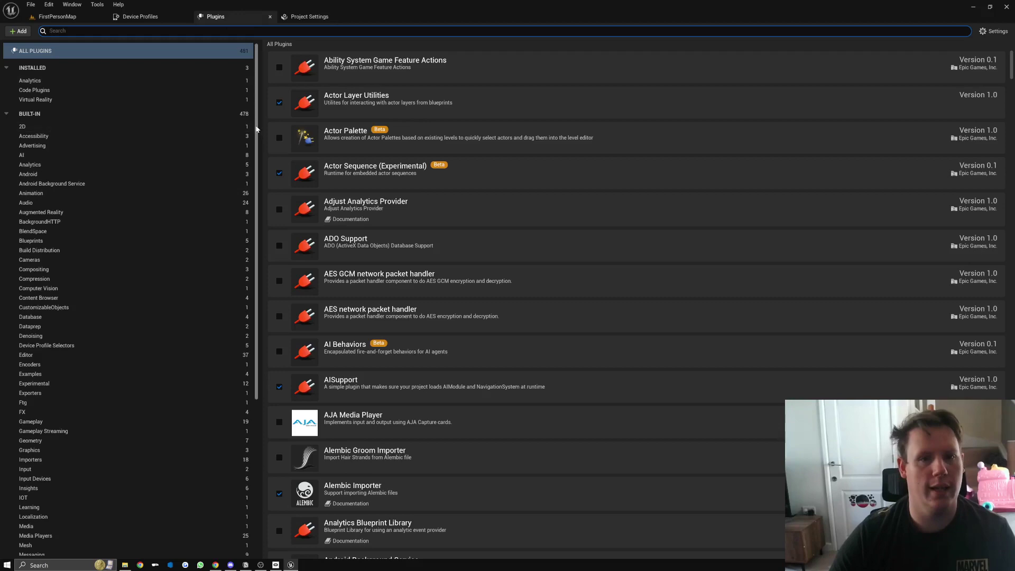
pyautogui.click(94, 99)
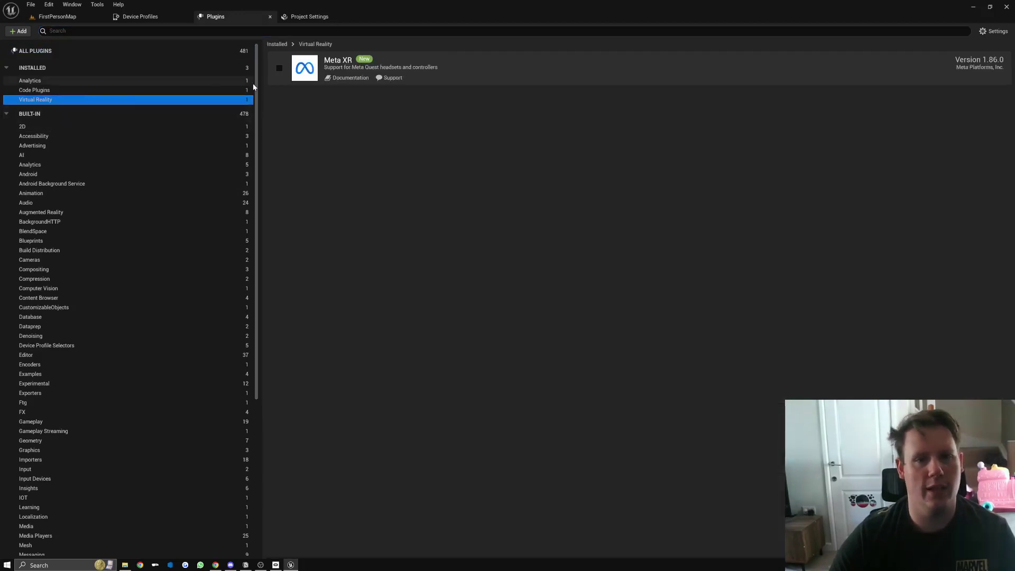
pyautogui.scroll(-10, 31, 424)
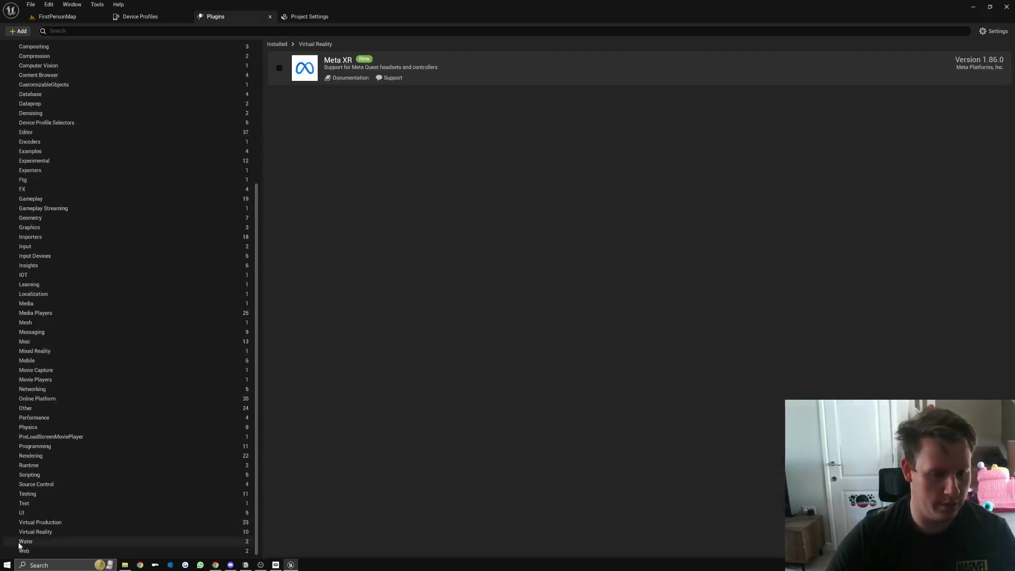
pyautogui.click(35, 532)
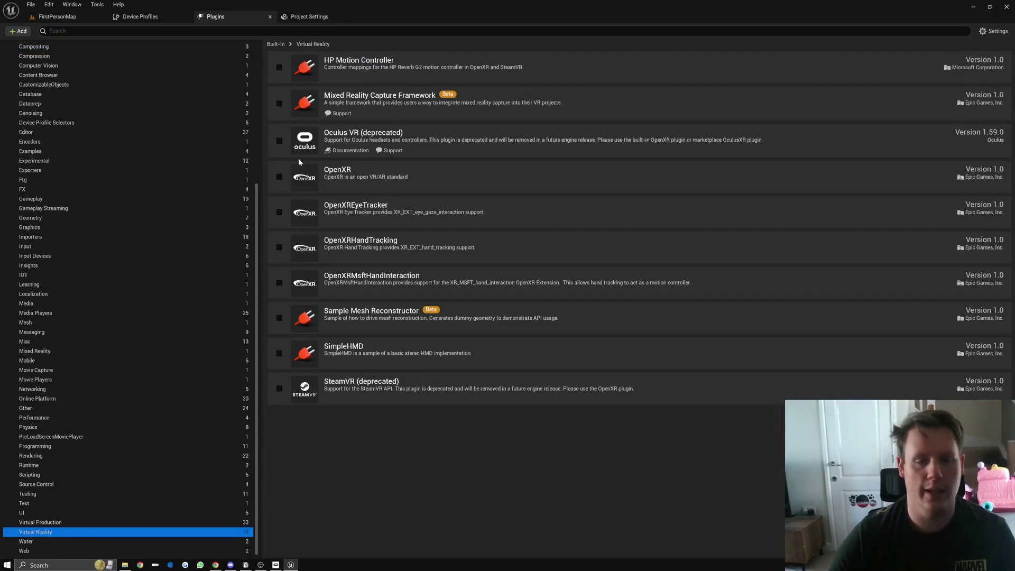
pyautogui.click(280, 177)
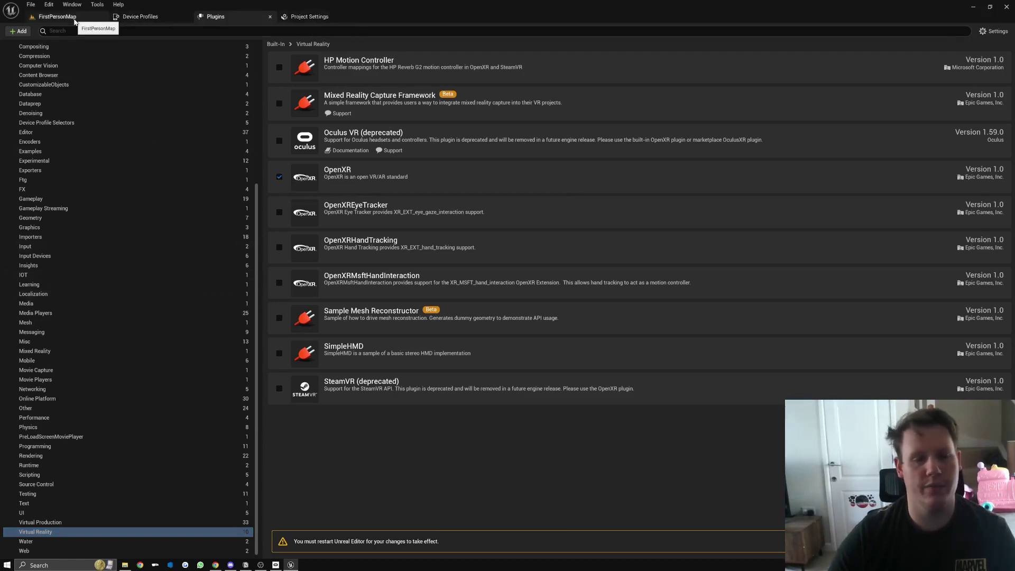
# - Search all Project Settings for 'vr', turn on Start in VR, and go back to FirstPersonMap
pyautogui.click(305, 17)
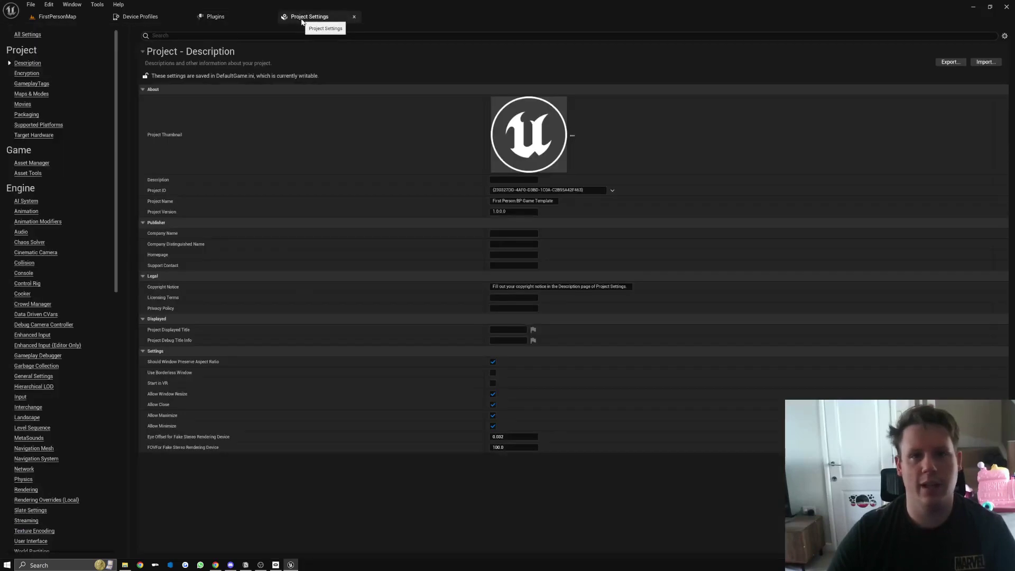
pyautogui.click(27, 34)
pyautogui.click(173, 36)
pyautogui.write('start')
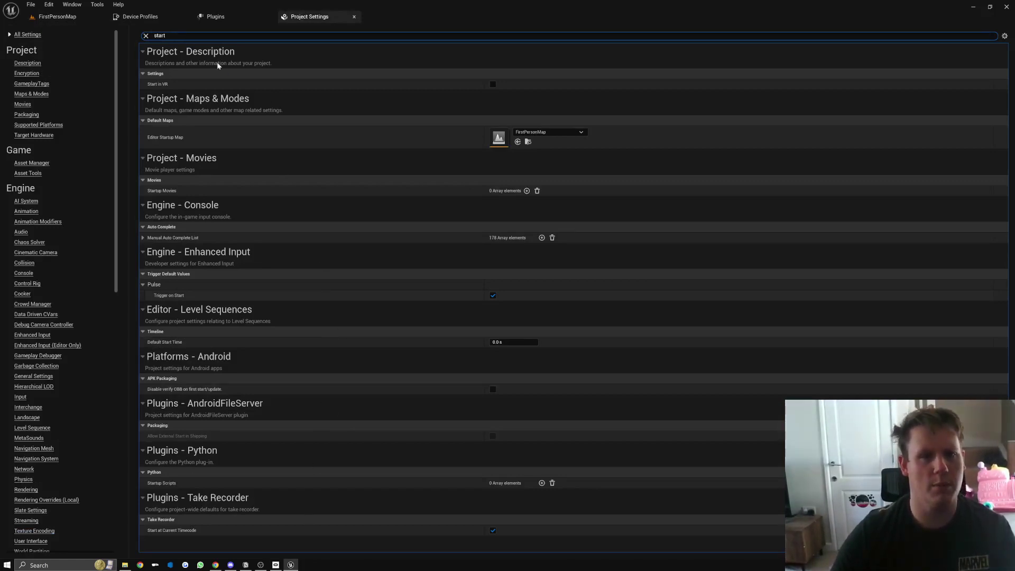
pyautogui.hotkey('ctrl', 'a')
pyautogui.write('vr')
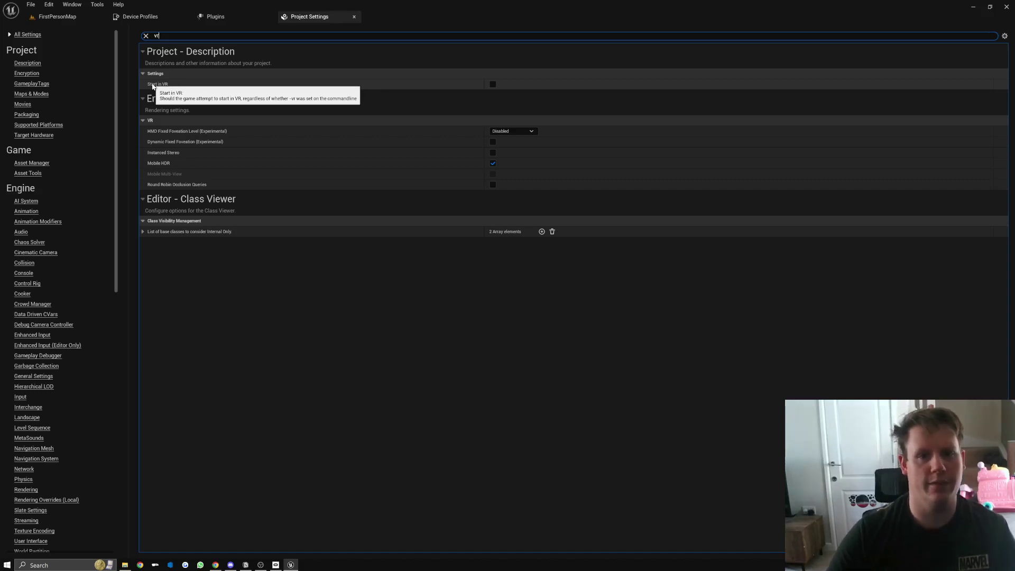
pyautogui.click(494, 84)
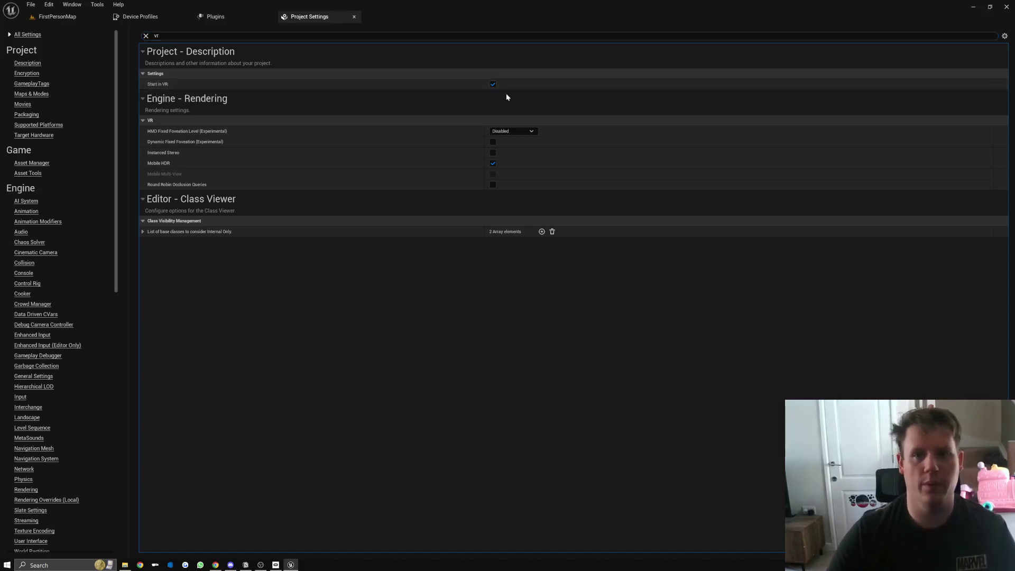
pyautogui.click(55, 17)
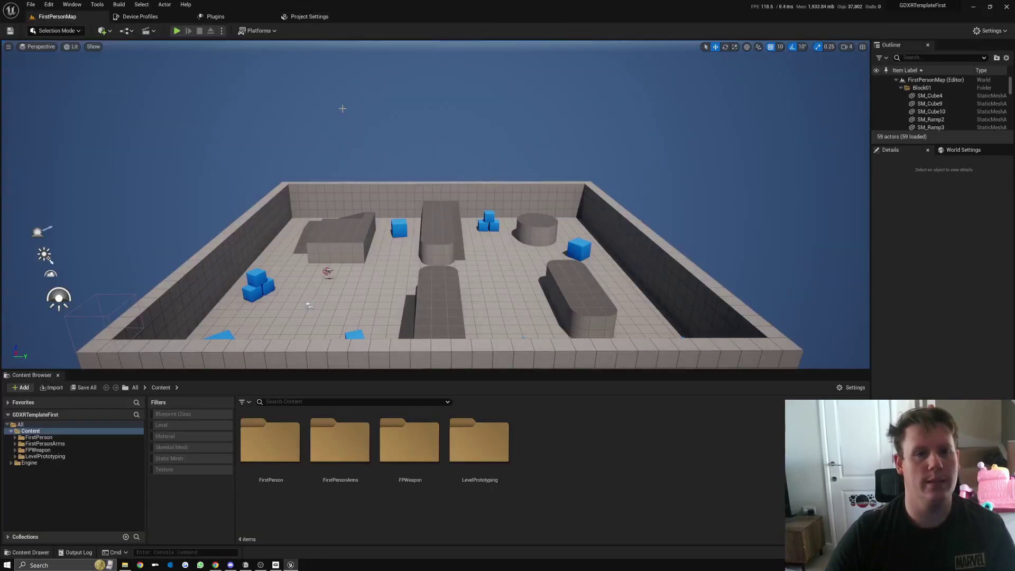
pyautogui.click(310, 16)
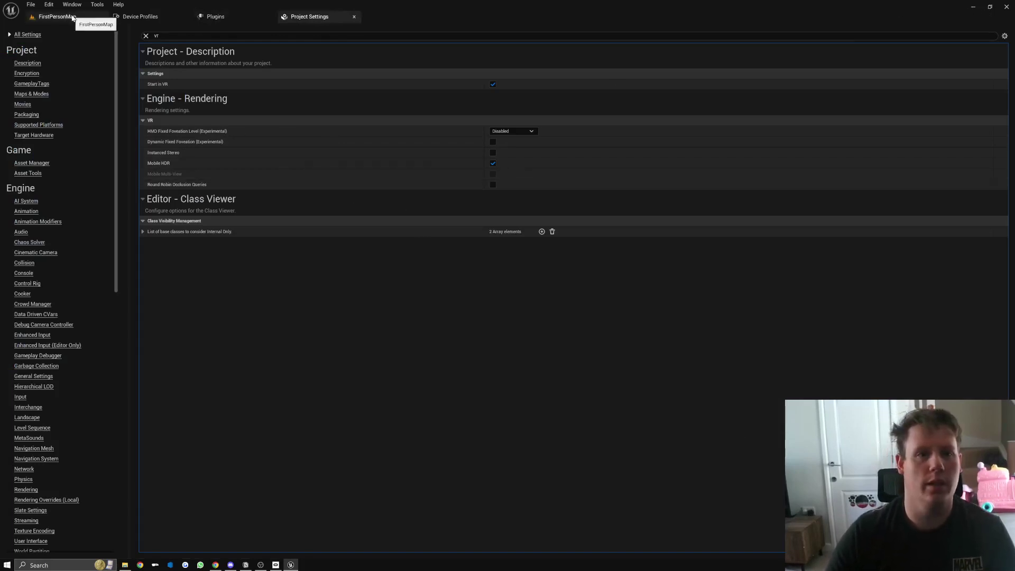
pyautogui.click(220, 21)
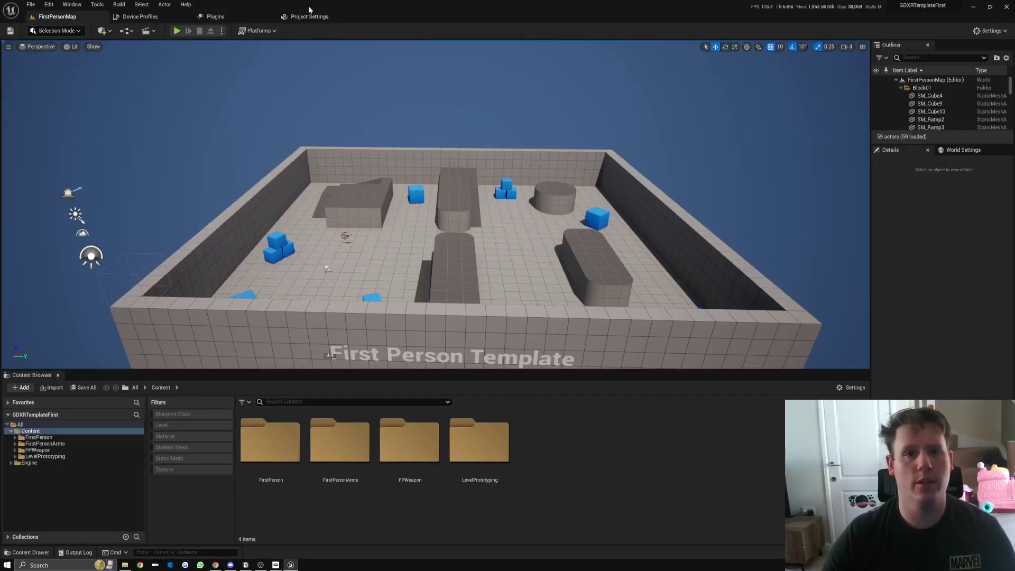
pyautogui.click(301, 16)
pyautogui.moveTo(117, 73); pyautogui.dragTo(118, 400)
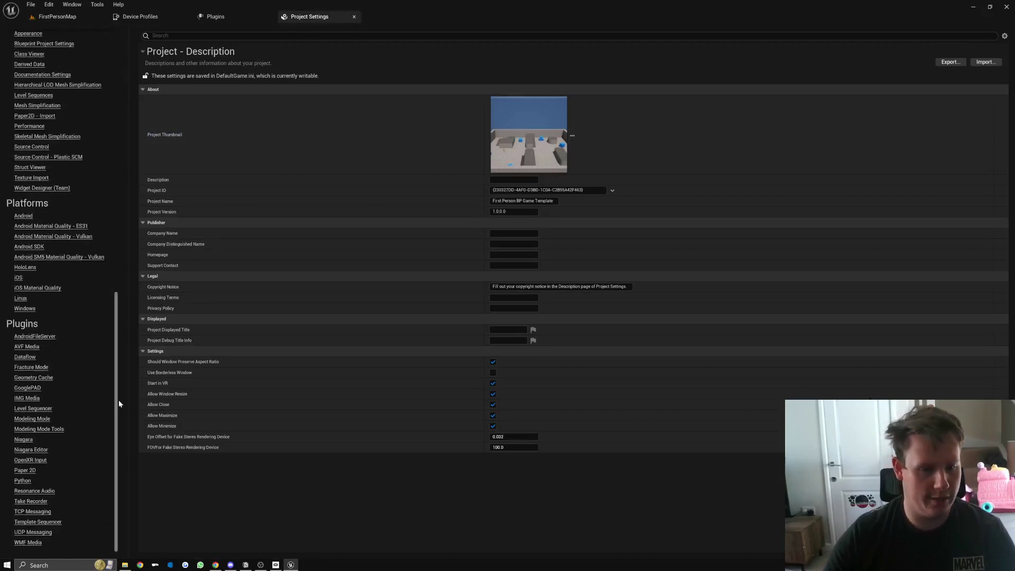
pyautogui.click(30, 460)
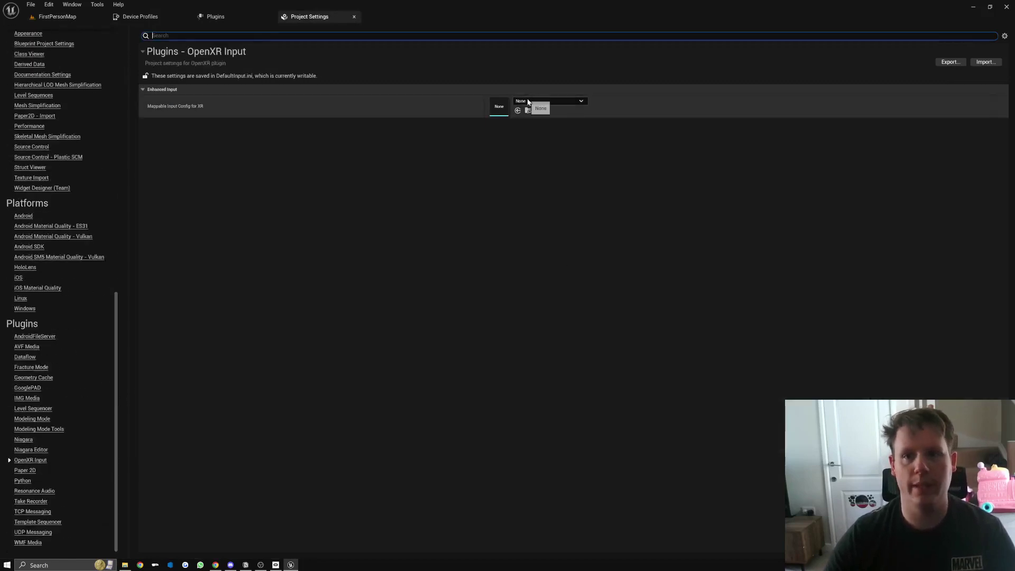
pyautogui.click(74, 17)
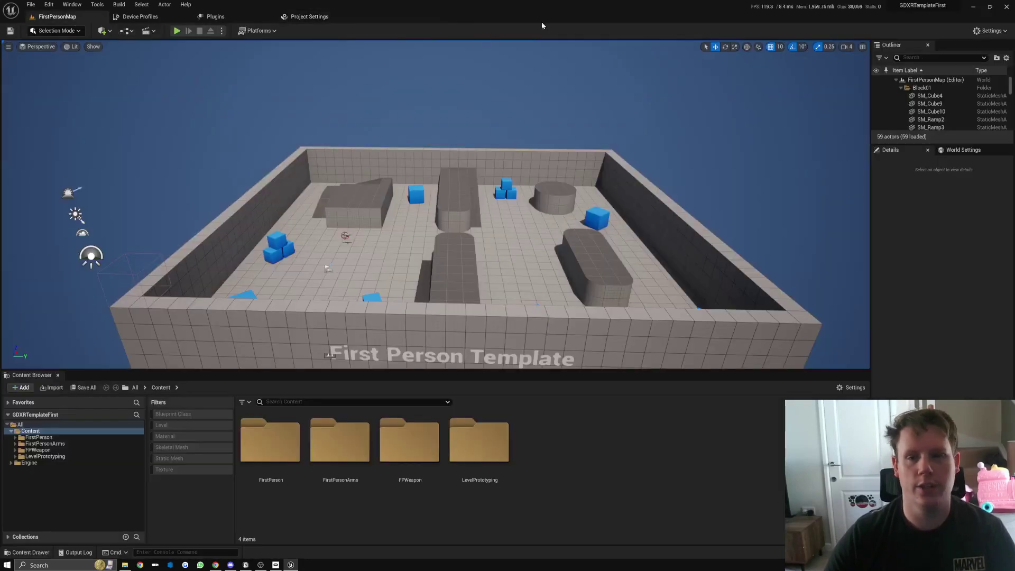
# - Restore the FirstPersonMap editor from full screen and stretch its window taller
pyautogui.doubleClick(507, 10)
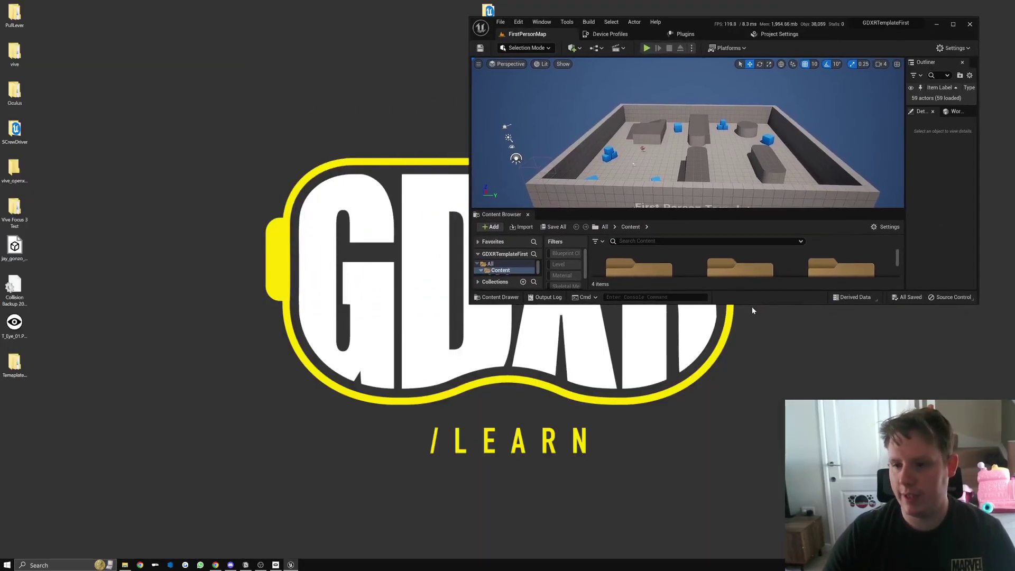
pyautogui.moveTo(754, 304); pyautogui.dragTo(754, 530)
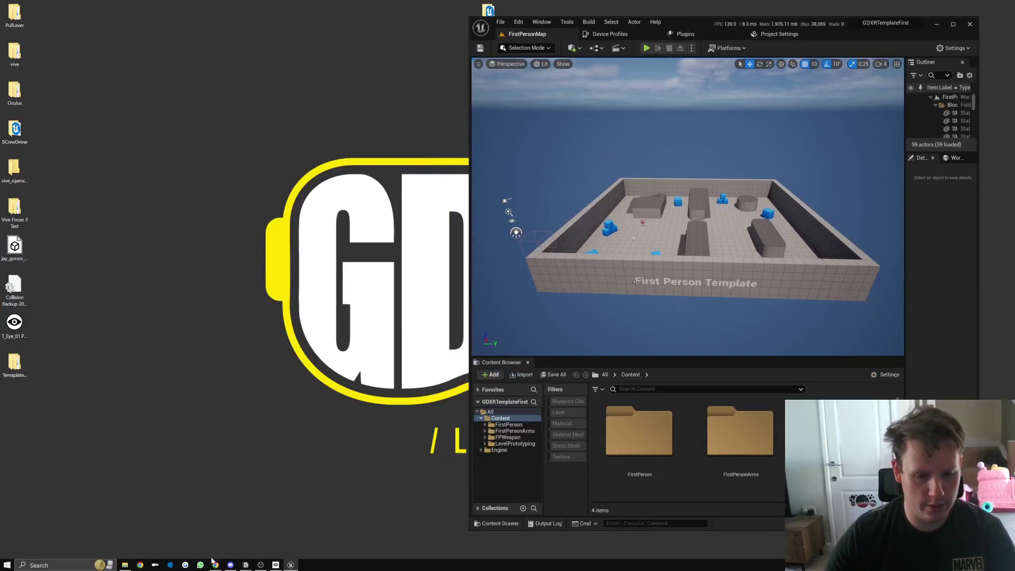
pyautogui.moveTo(129, 565)
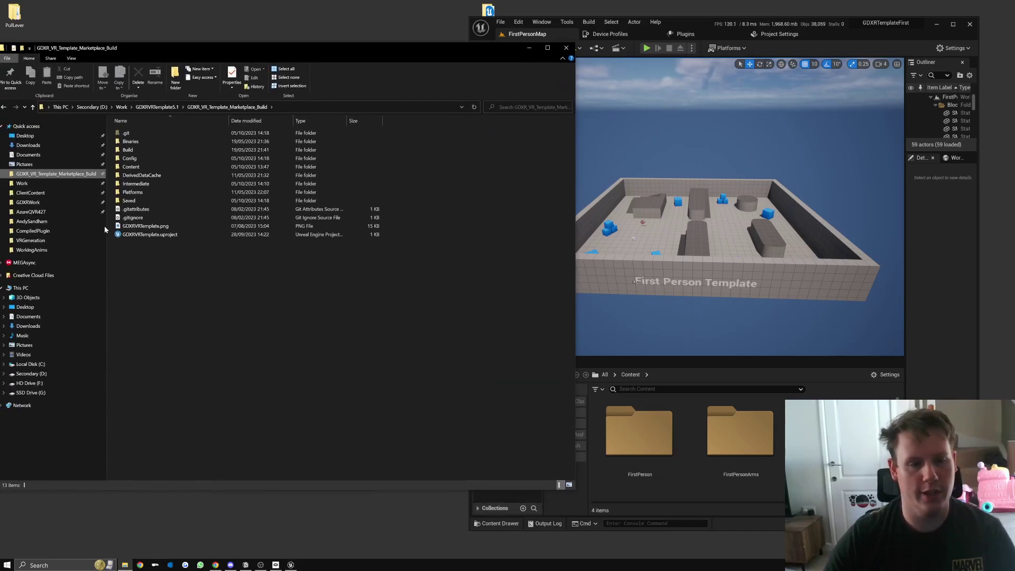
# - Launch GDXRVRTemplate.uproject from its folder and dismiss the other editor's Play options menu
pyautogui.click(159, 235)
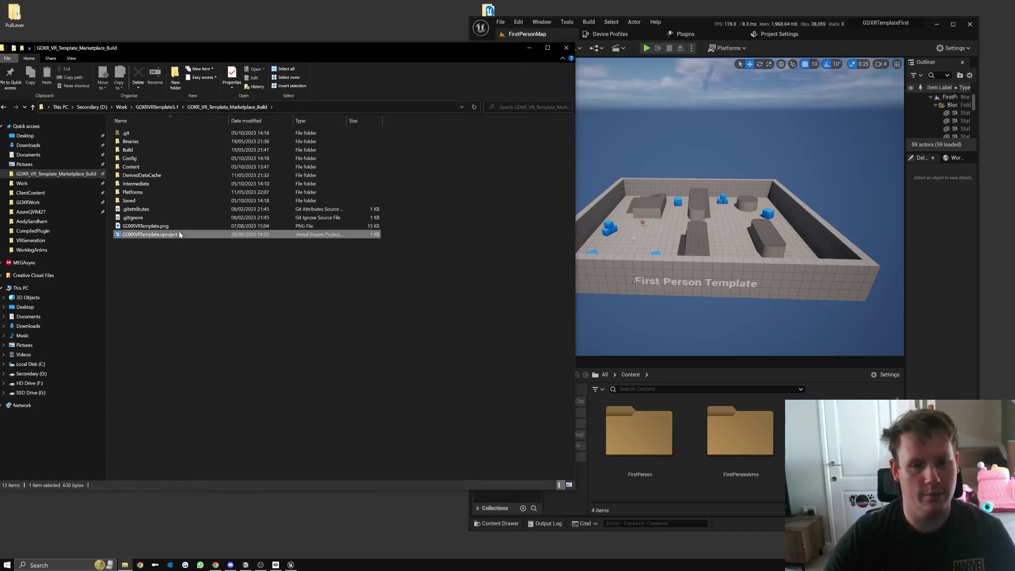
pyautogui.doubleClick(179, 234)
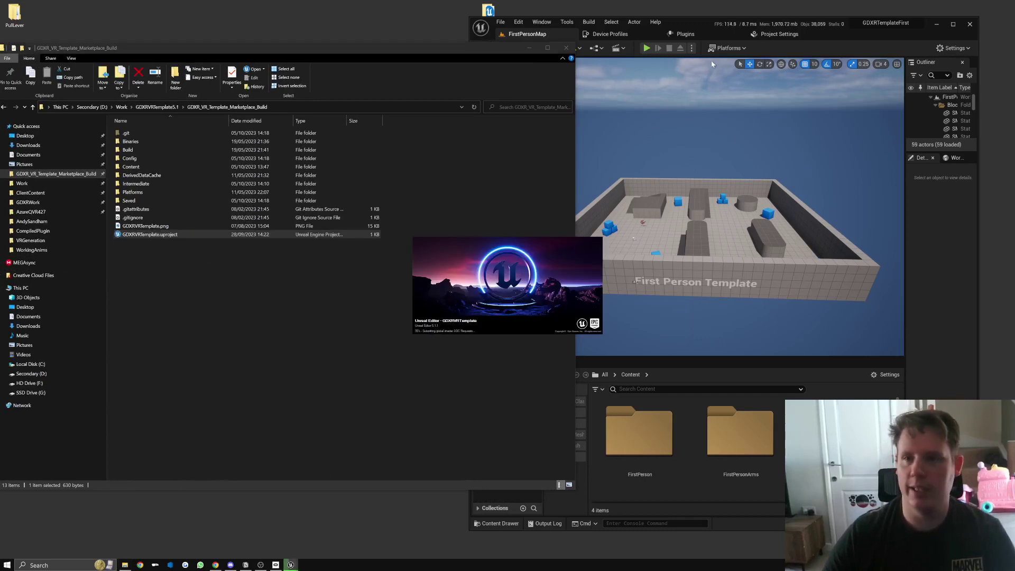
pyautogui.click(692, 48)
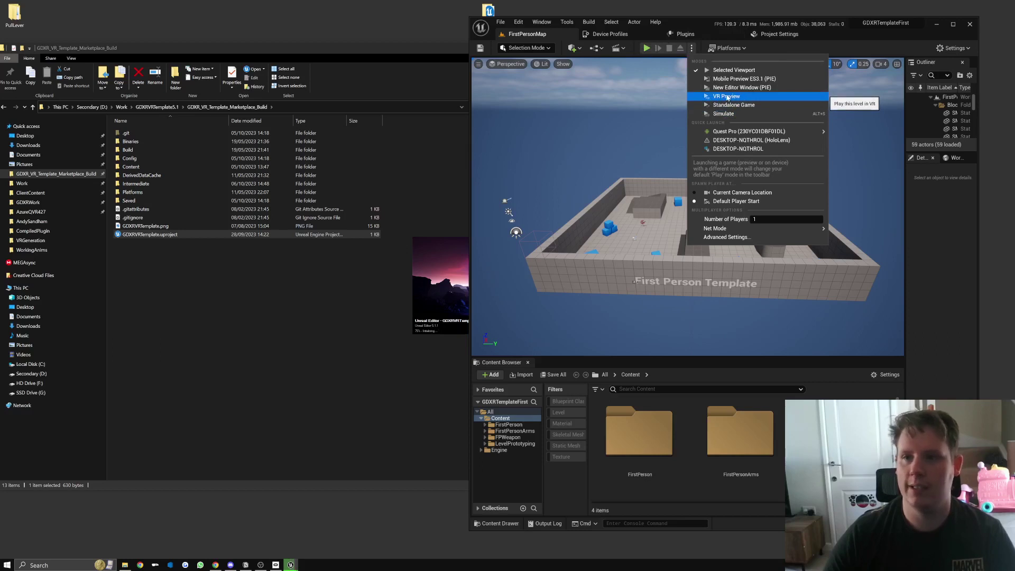
pyautogui.click(415, 280)
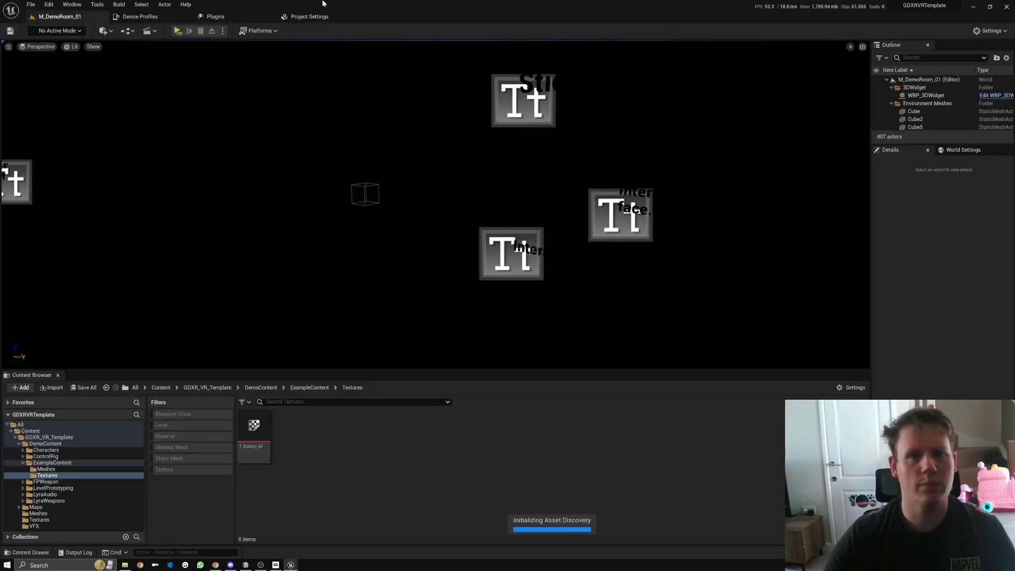
# - Fit the GDXRVRTemplate editor onto the left half of the screen and open its Project Settings
pyautogui.moveTo(324, 4); pyautogui.dragTo(388, 25)
pyautogui.moveTo(895, 183); pyautogui.dragTo(467, 165)
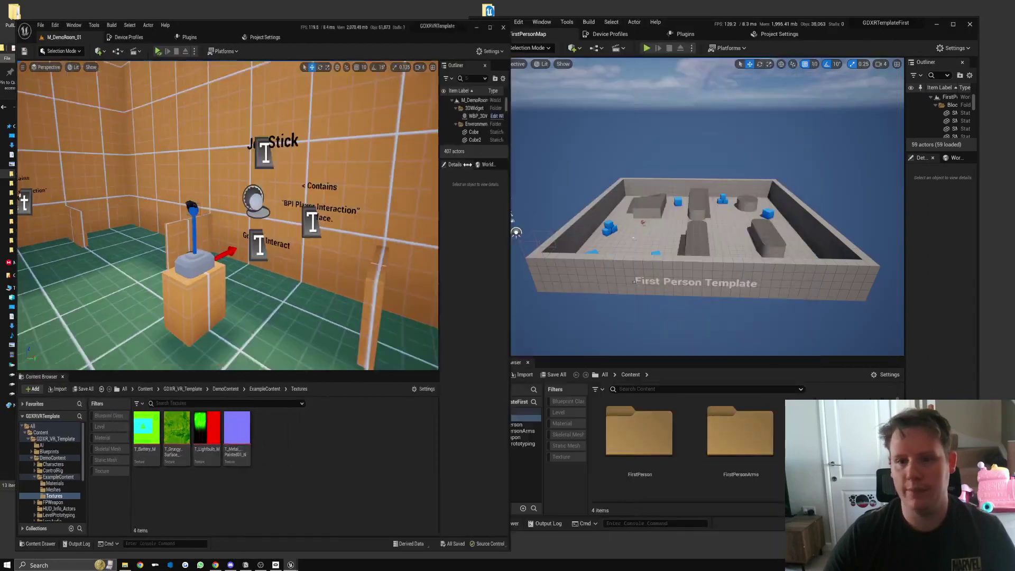
pyautogui.moveTo(511, 217); pyautogui.dragTo(412, 216)
pyautogui.moveTo(238, 227); pyautogui.dragTo(304, 256, button='right')
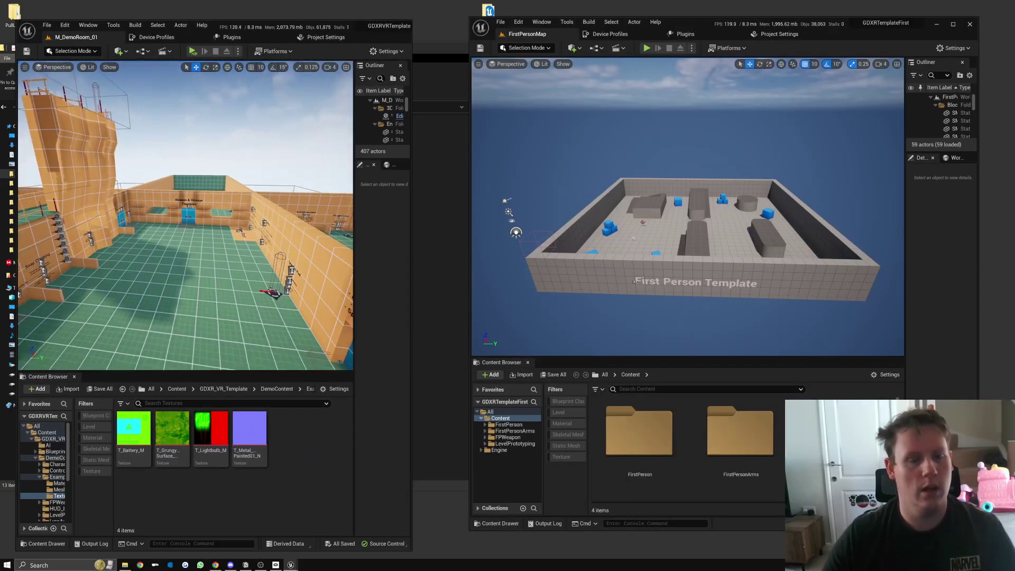
pyautogui.click(326, 37)
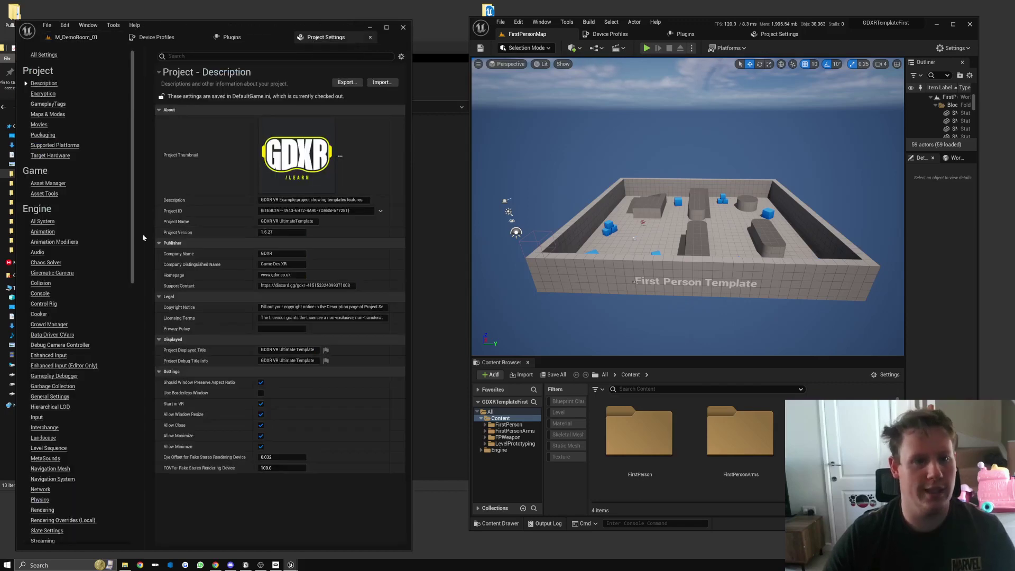
# - Export the template's Engine > Collision settings to the Desktop as a Collision Backup .ini file
pyautogui.scroll(-2, 85, 263)
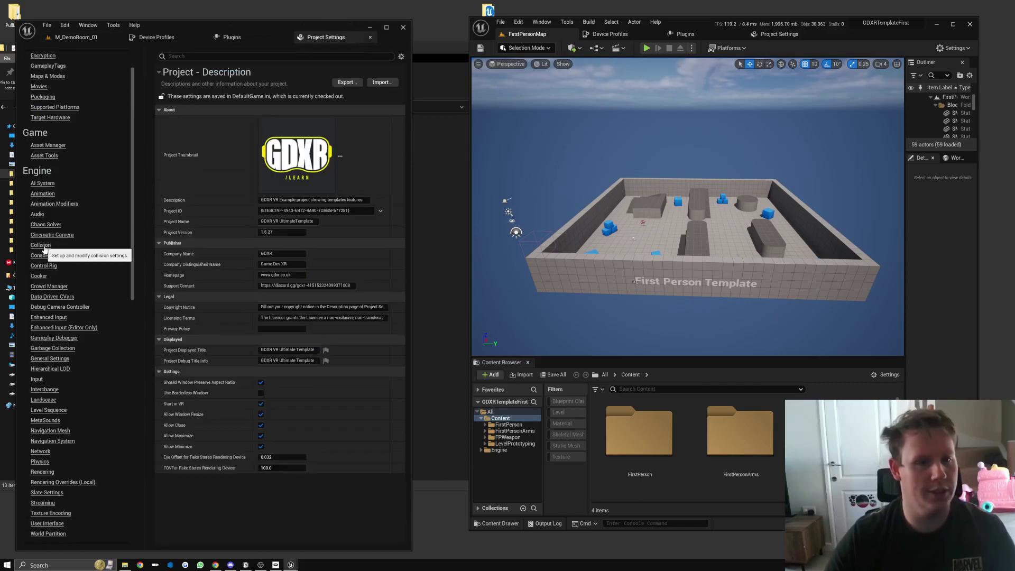
pyautogui.click(73, 245)
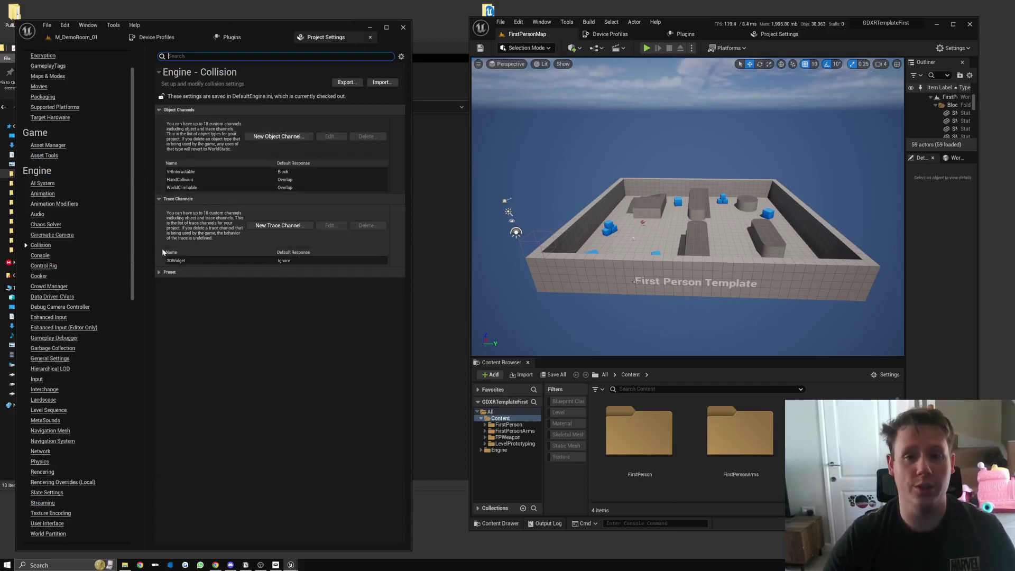
pyautogui.click(347, 82)
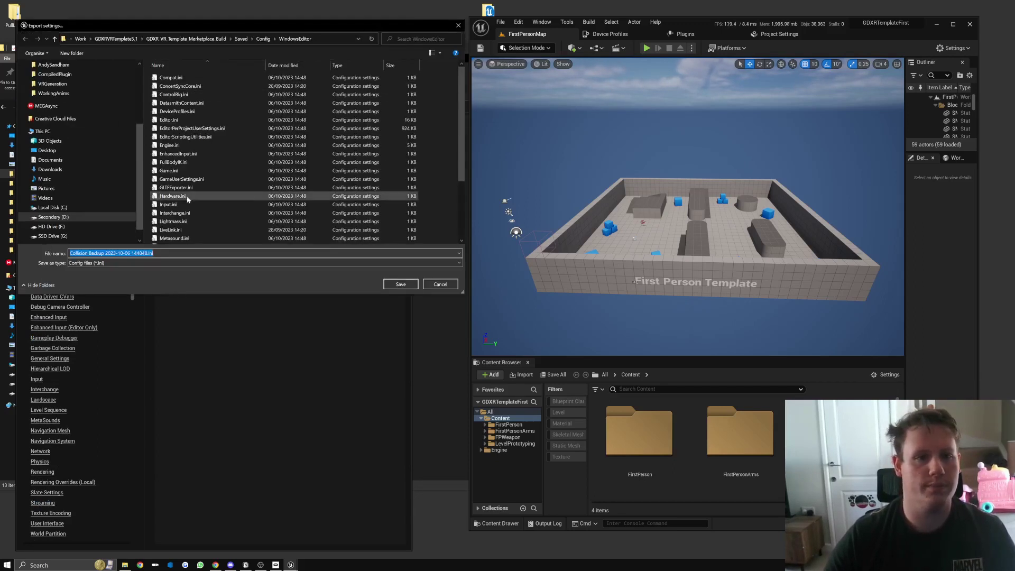
pyautogui.click(47, 150)
pyautogui.scroll(-1, 357, 229)
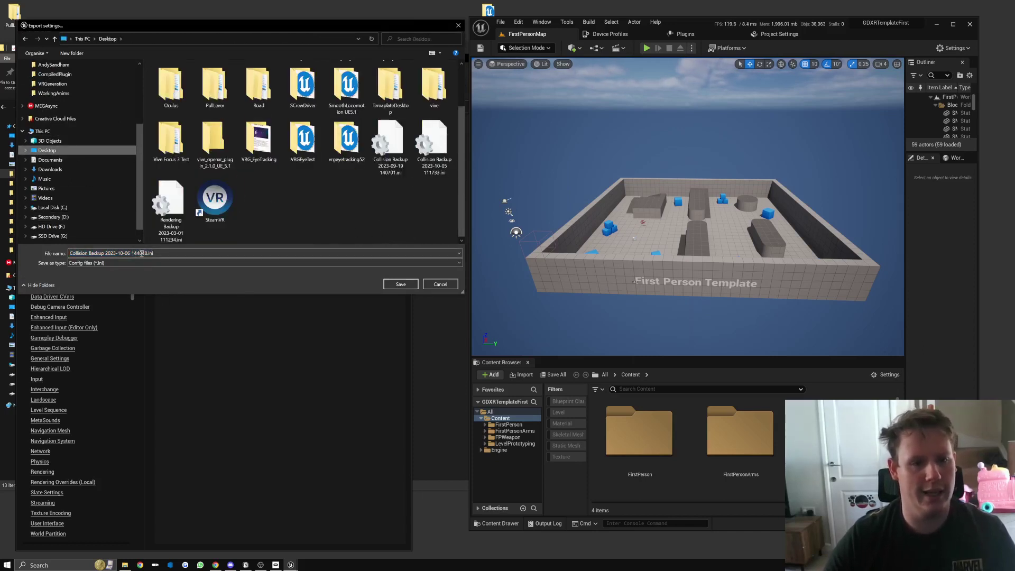
pyautogui.click(401, 284)
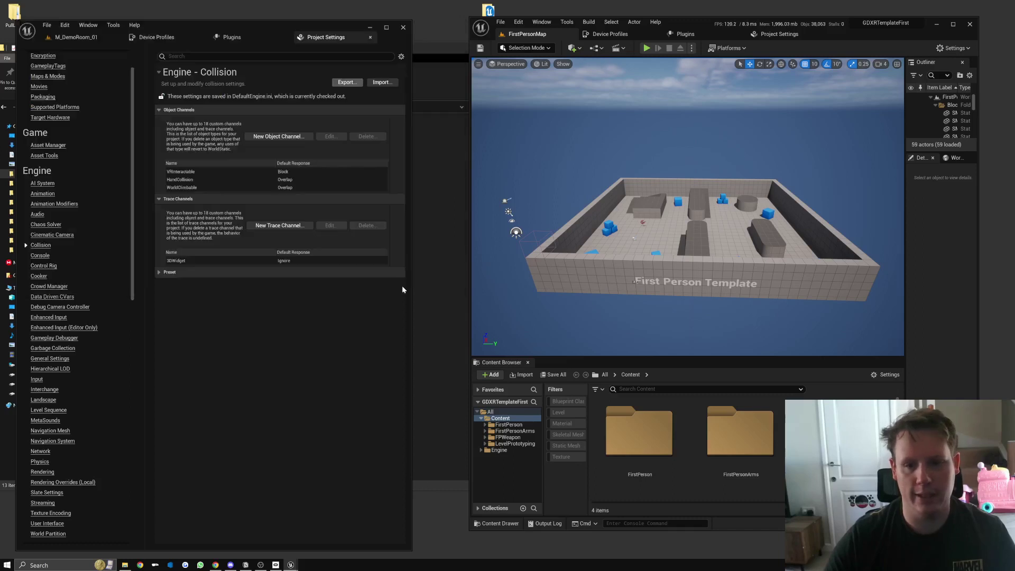
# - Import Collision Backup 2023-10-06 144848.ini from the Desktop into the First Person project's Collision settings
pyautogui.click(789, 36)
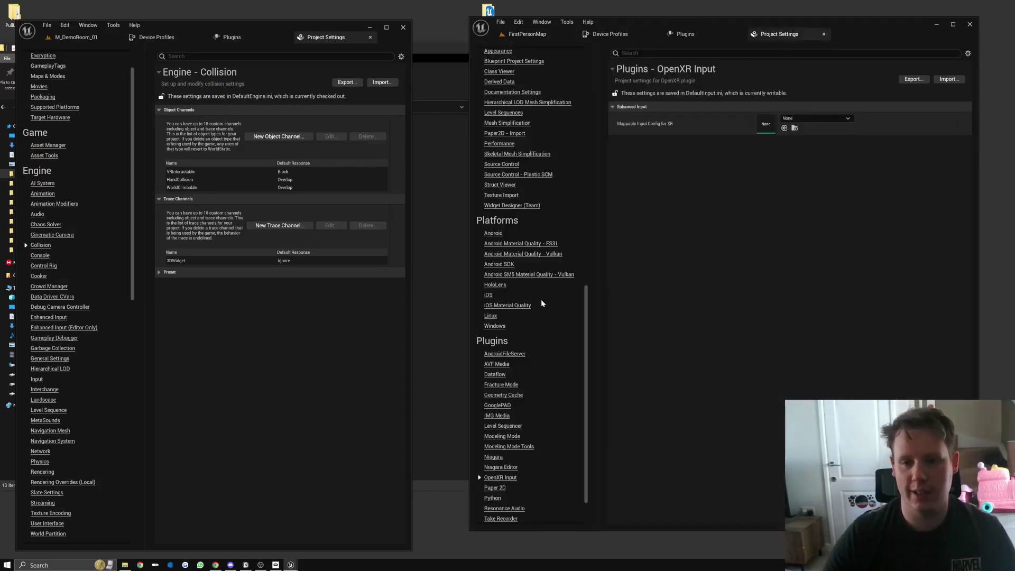
pyautogui.scroll(19, 541, 299)
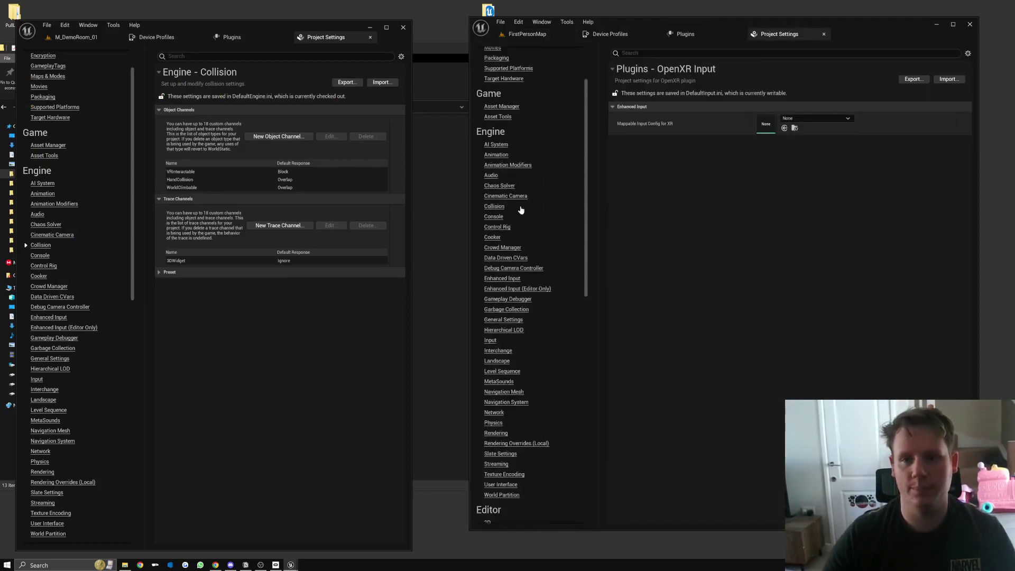
pyautogui.scroll(1, 521, 210)
pyautogui.click(495, 218)
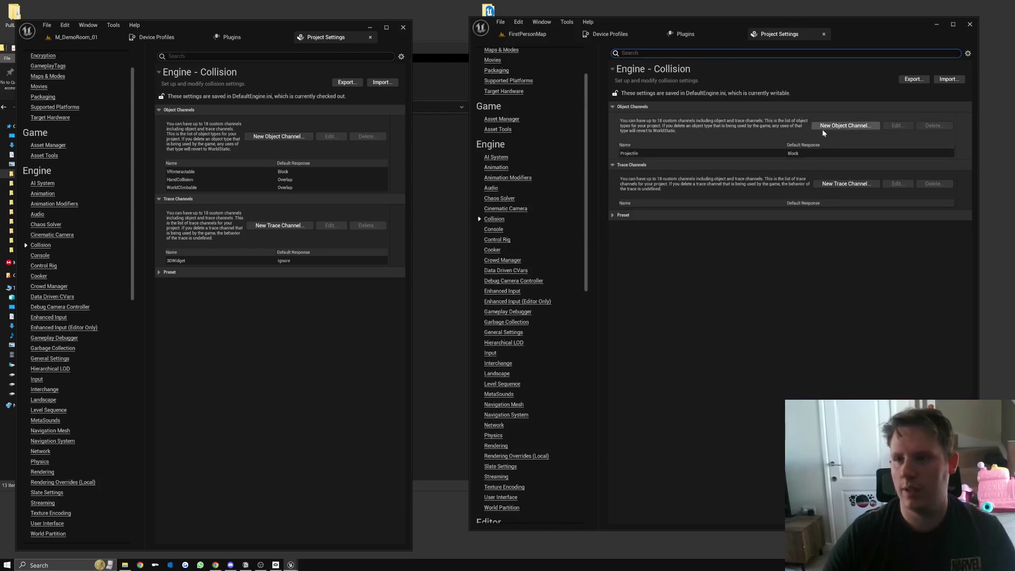
pyautogui.click(949, 79)
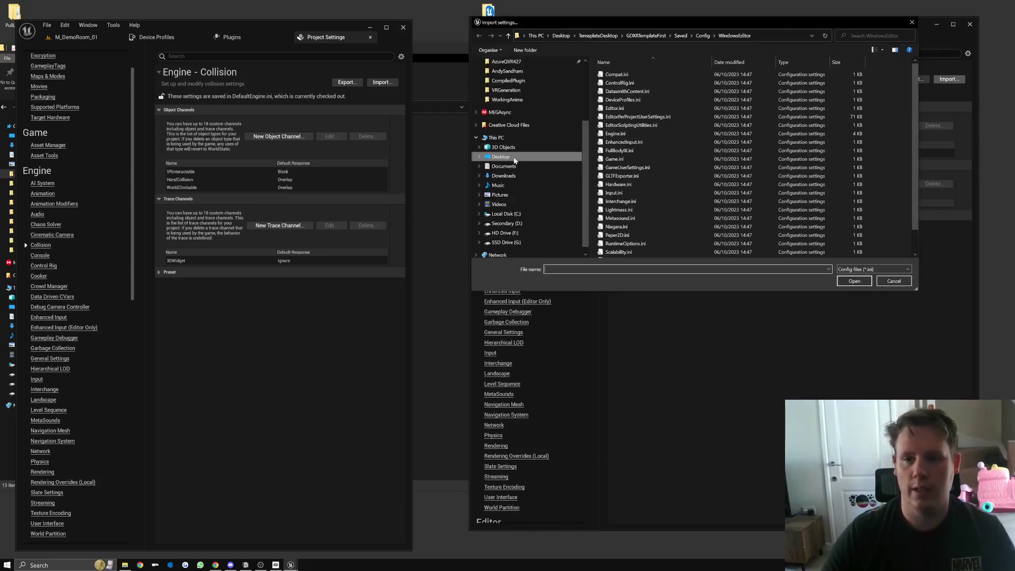
pyautogui.click(501, 157)
pyautogui.scroll(-1, 741, 185)
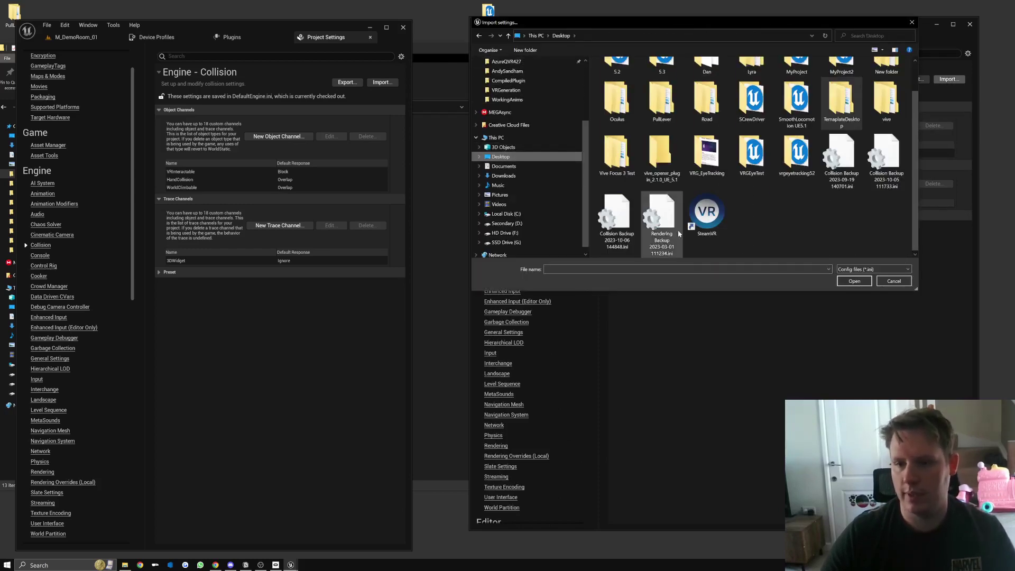
pyautogui.click(617, 229)
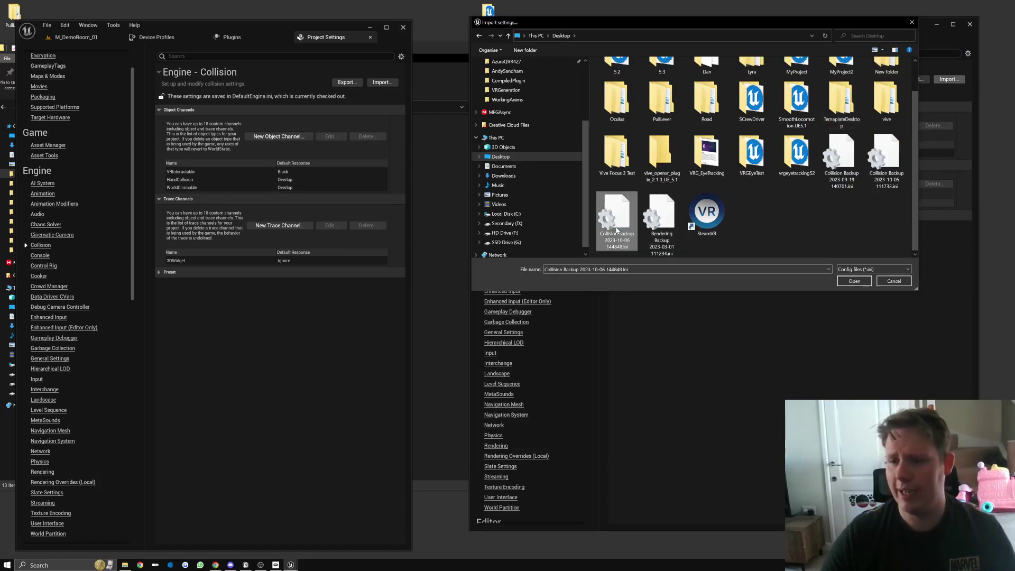
pyautogui.click(843, 281)
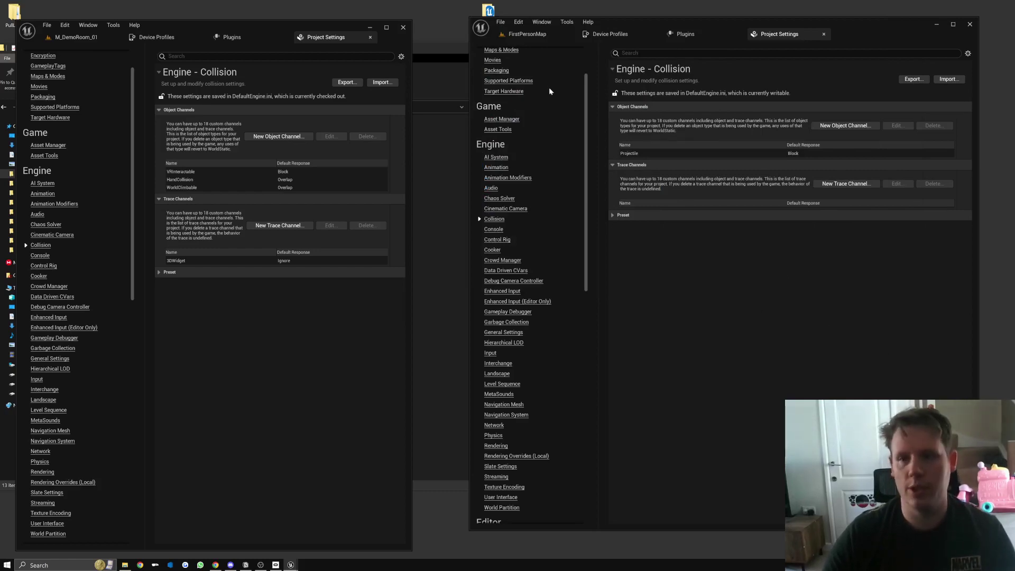
# - Reopen Collision settings to verify the VRInteractable, HandCollision and WorldClimbable channels, then return to FirstPersonMap
pyautogui.click(824, 34)
pyautogui.click(511, 34)
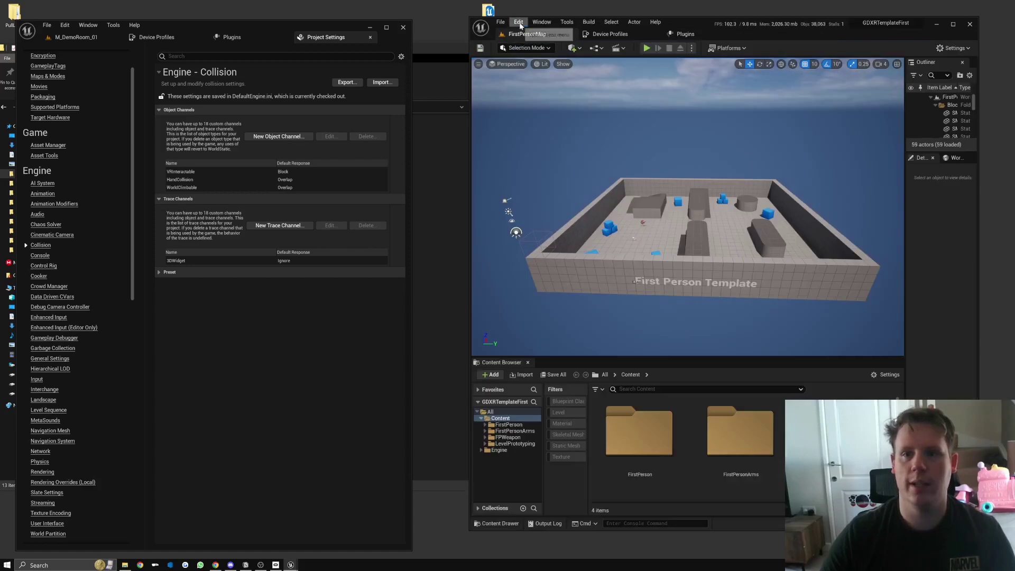
pyautogui.click(518, 21)
pyautogui.click(559, 137)
pyautogui.scroll(-6, 560, 178)
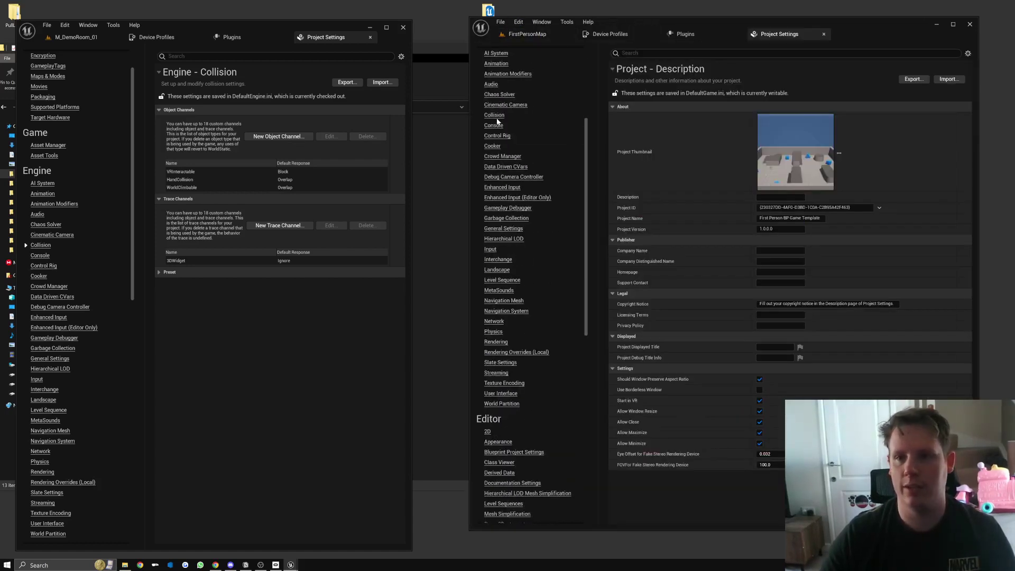
pyautogui.click(496, 115)
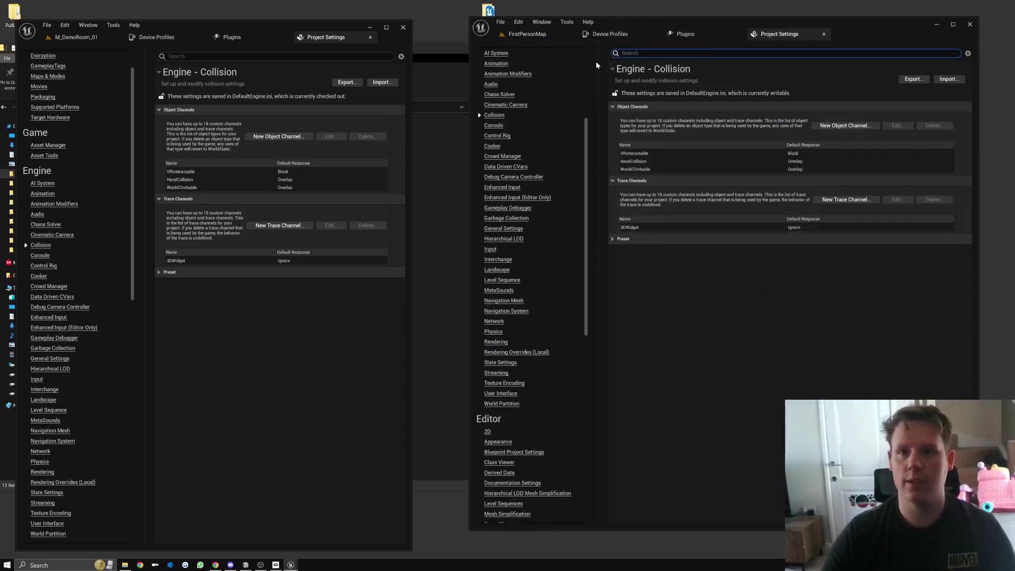
pyautogui.click(527, 34)
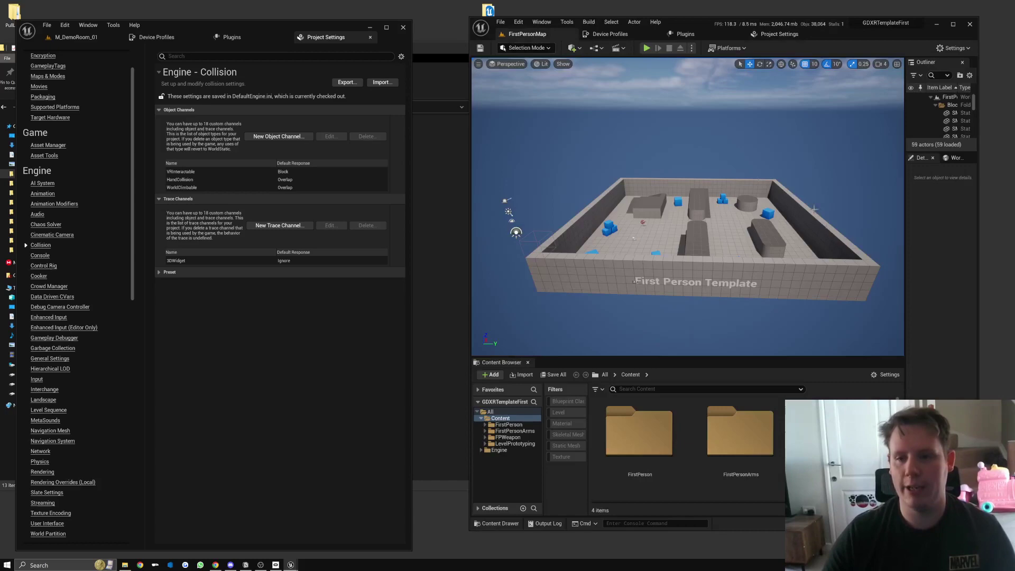
# - Switch to the M_DemoRoom_01 editor and enlarge the Content Browser to find GDXR_VR_Template
pyautogui.moveTo(609, 358); pyautogui.dragTo(608, 227)
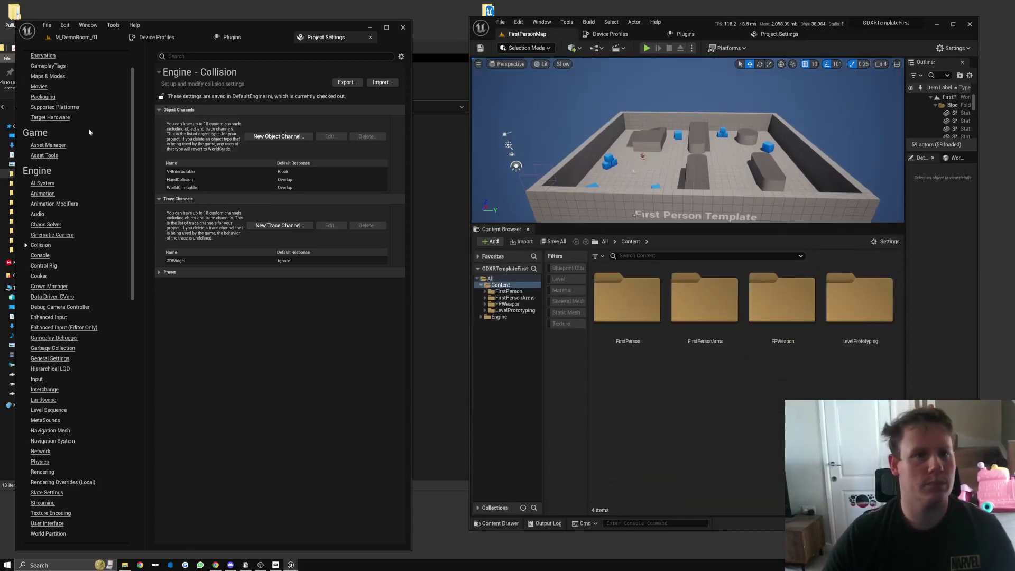
pyautogui.click(74, 38)
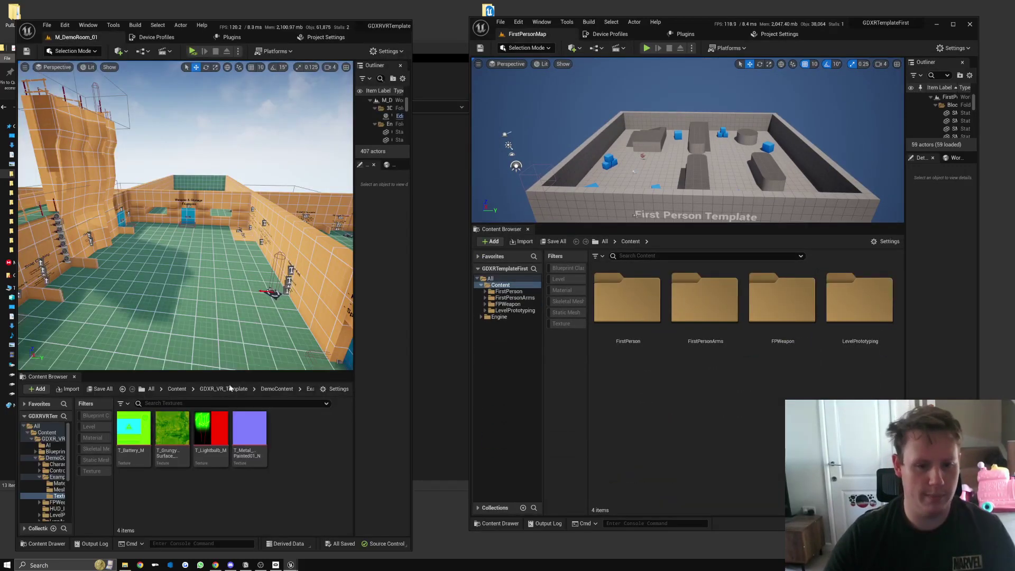
pyautogui.moveTo(230, 376); pyautogui.dragTo(175, 250)
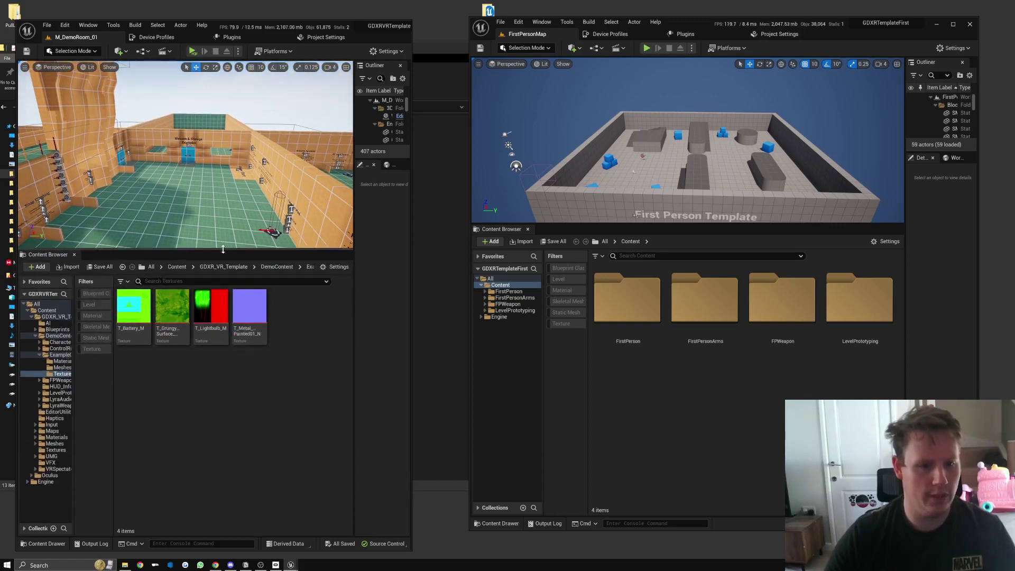
pyautogui.click(55, 317)
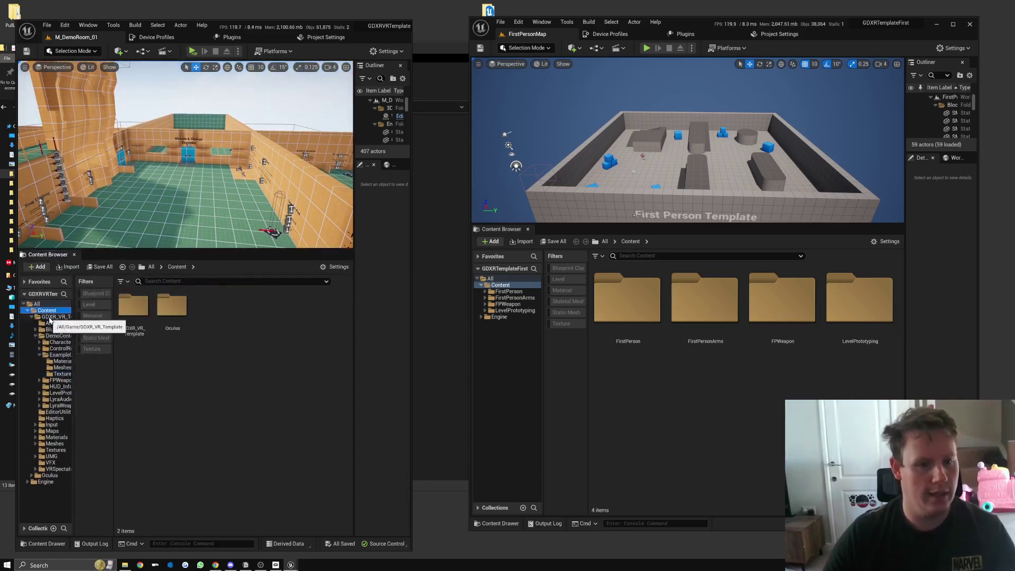
pyautogui.click(31, 317)
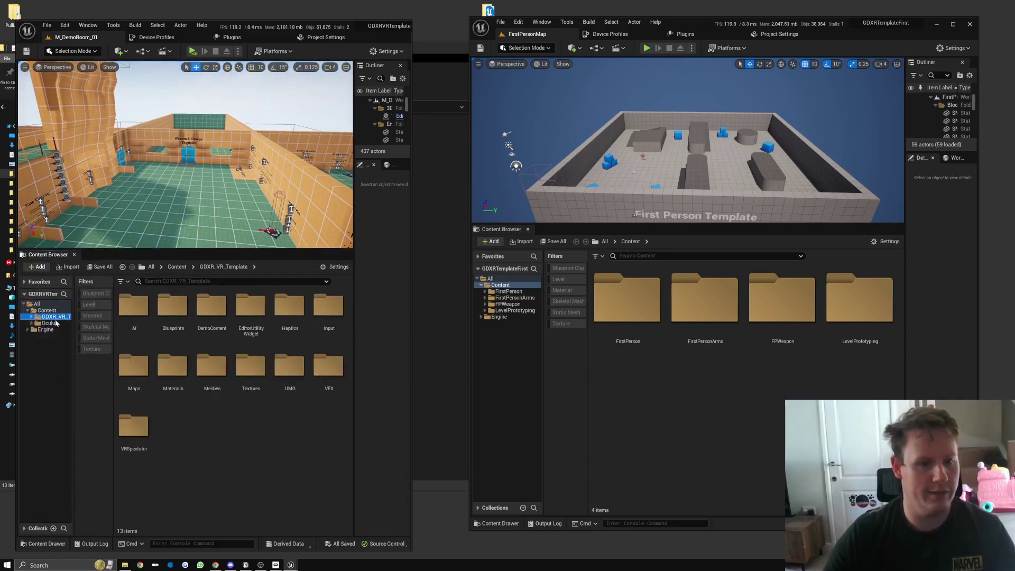
# - Choose Migrate on the GDXR_VR_Template folder and scroll through the asset report
pyautogui.rightClick(57, 318)
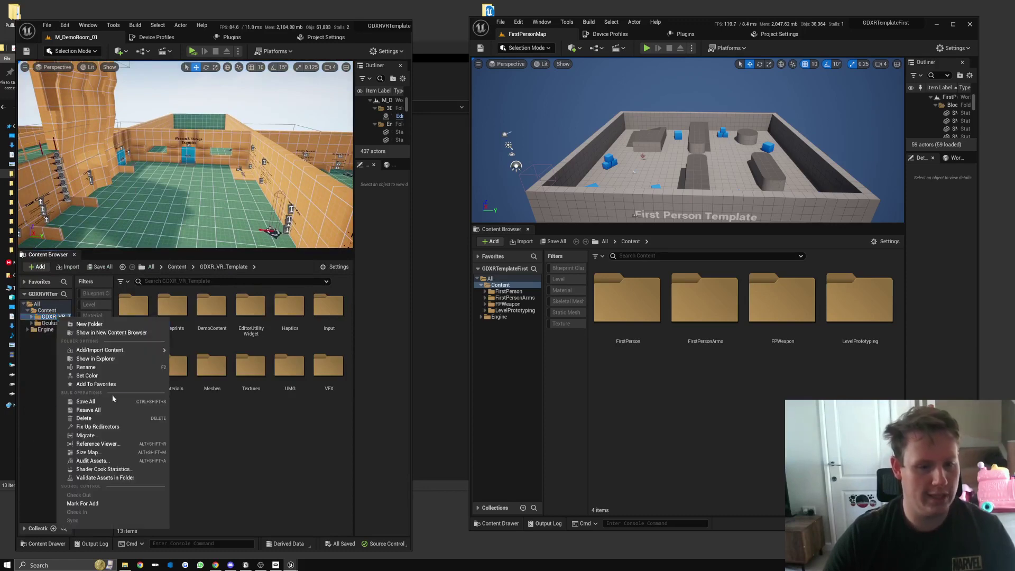
pyautogui.click(101, 435)
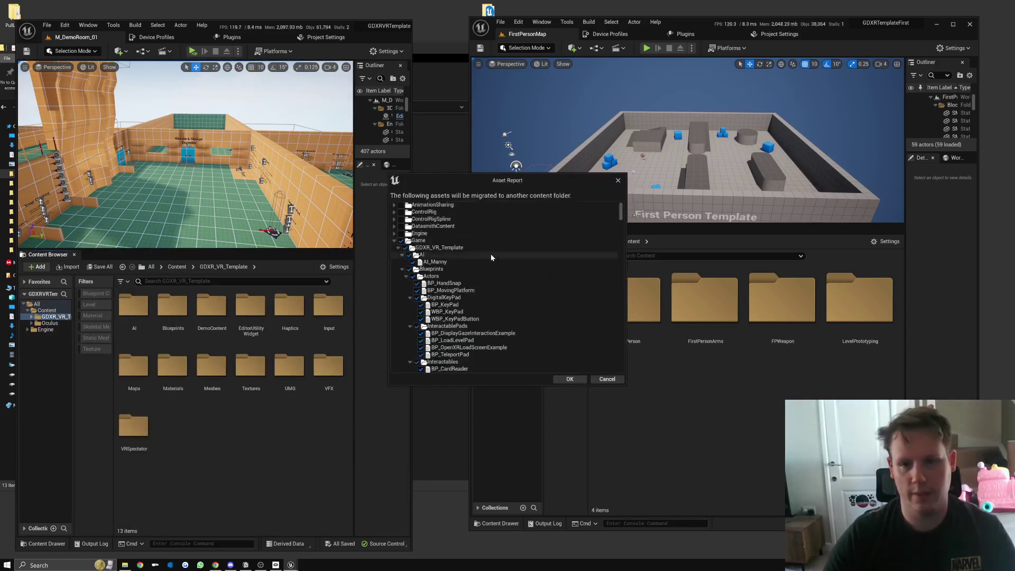
pyautogui.scroll(-5, 540, 224)
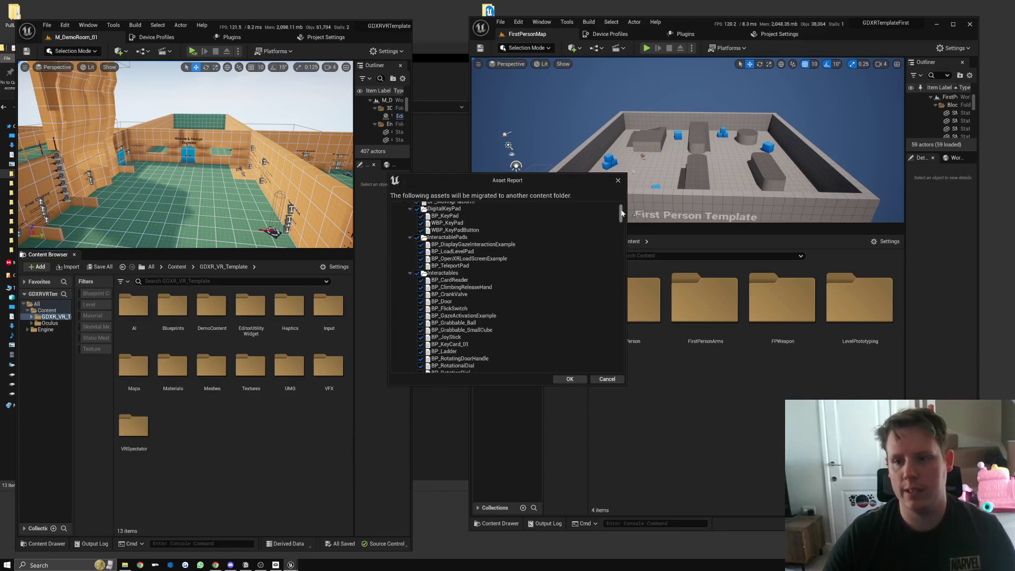
pyautogui.moveTo(622, 213); pyautogui.dragTo(617, 162)
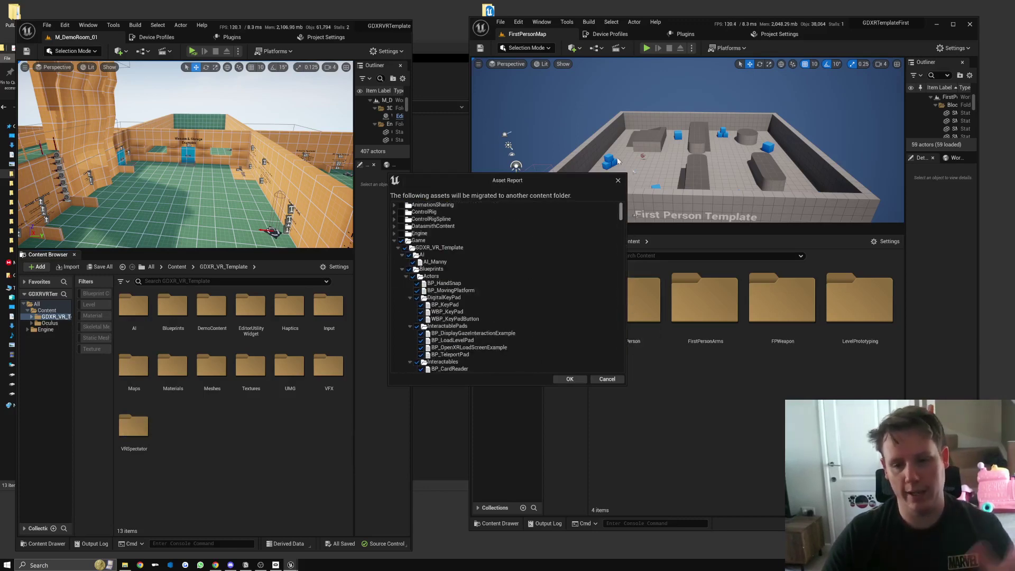
# - Confirm the asset list and migrate it into Desktop > TemplateDesktop > GDXRTemplateFirst > Content
pyautogui.click(570, 379)
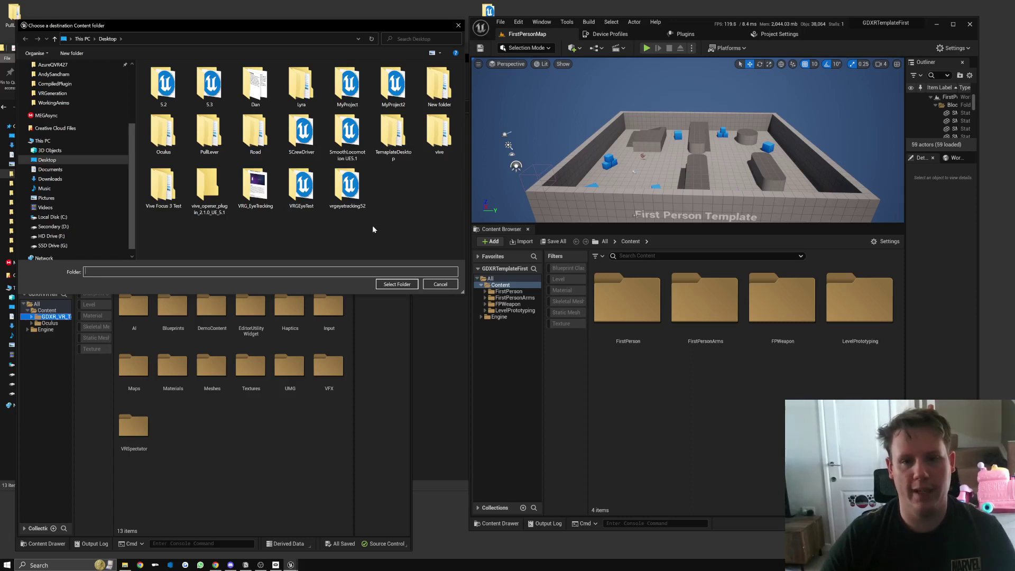
pyautogui.doubleClick(399, 131)
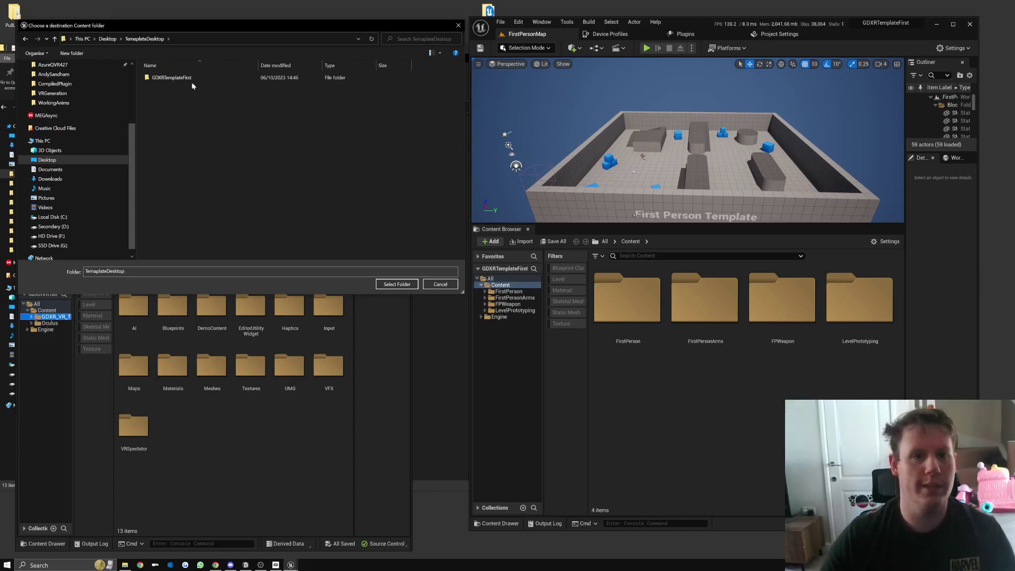
pyautogui.doubleClick(192, 78)
pyautogui.doubleClick(191, 88)
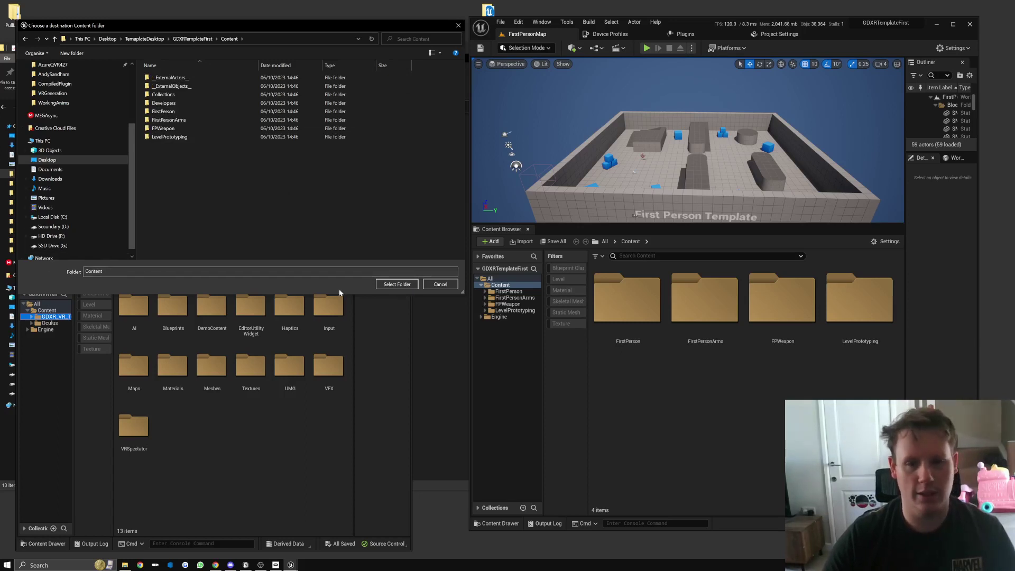
pyautogui.click(402, 284)
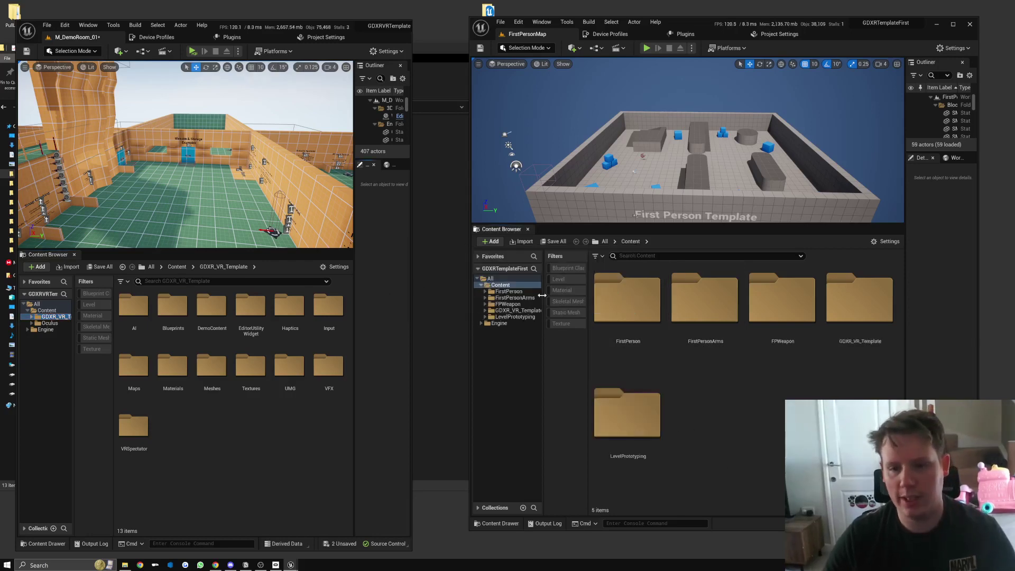
# - Open GDXR_VR_Template > Blueprints and check Actors, Components, Data, Interfaces and BP_VR_Character arrived
pyautogui.click(508, 312)
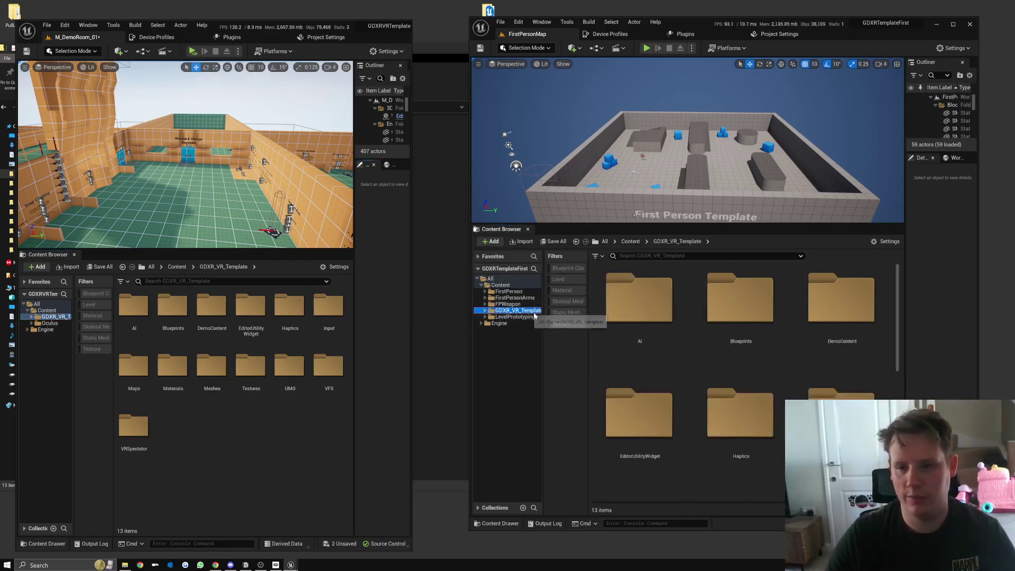
pyautogui.click(740, 299)
pyautogui.doubleClick(739, 299)
pyautogui.scroll(-3, 774, 427)
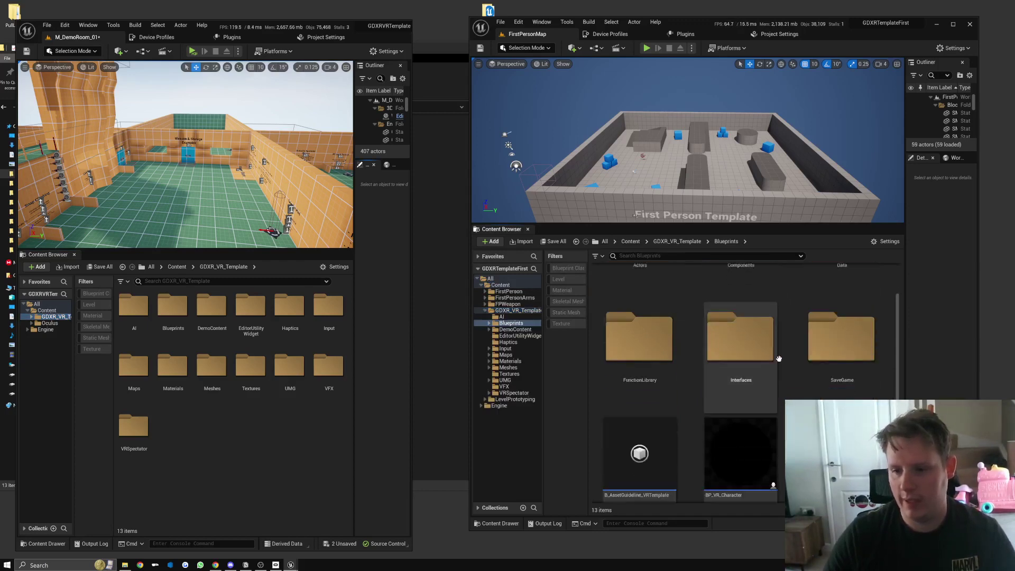
pyautogui.scroll(-2, 799, 364)
pyautogui.scroll(5, 799, 363)
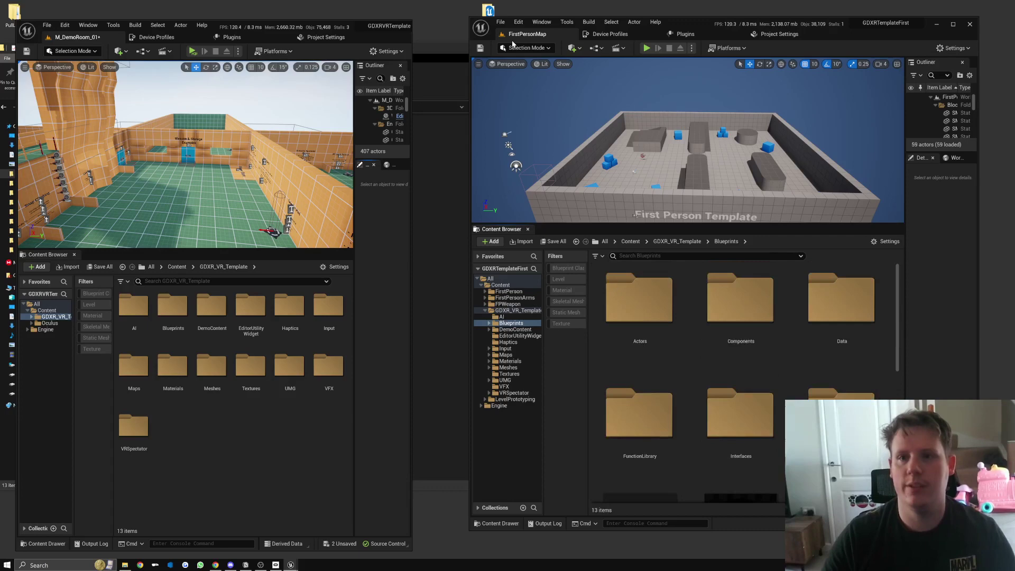
# - In Project Settings > Maps & Modes, set Game Instance Class to VR_GameInstance
pyautogui.click(778, 36)
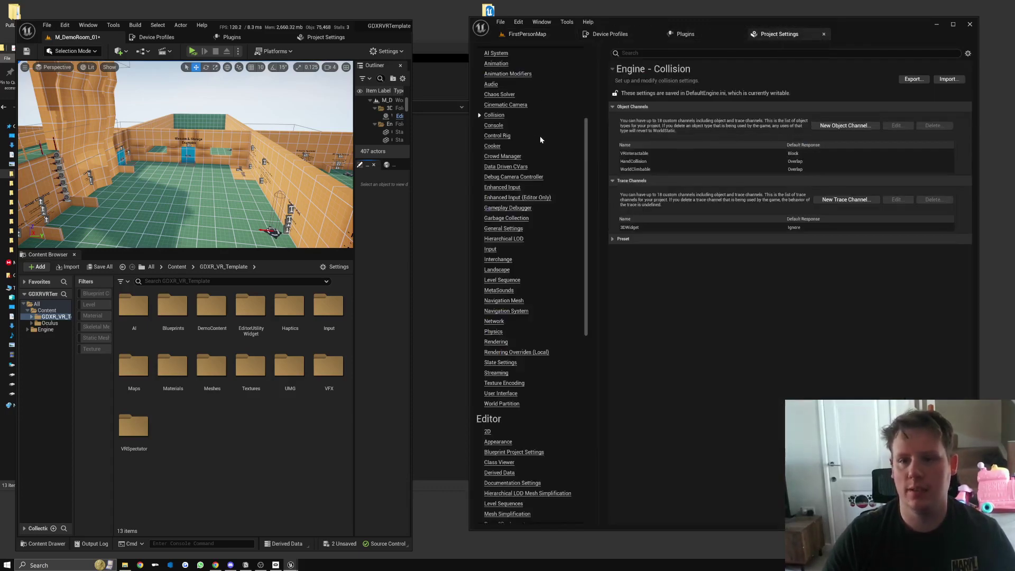
pyautogui.scroll(5, 554, 147)
pyautogui.click(501, 111)
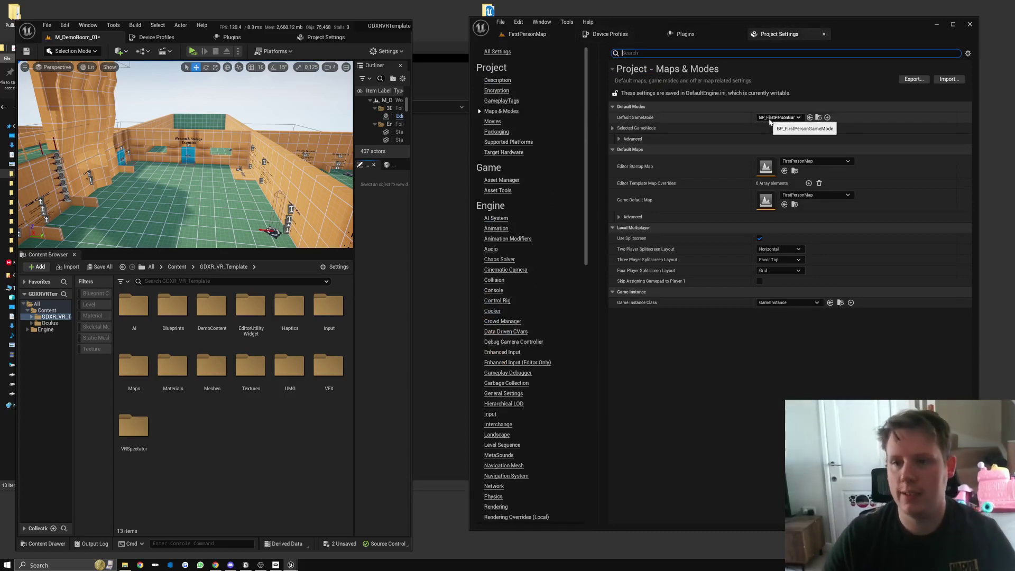
pyautogui.click(796, 302)
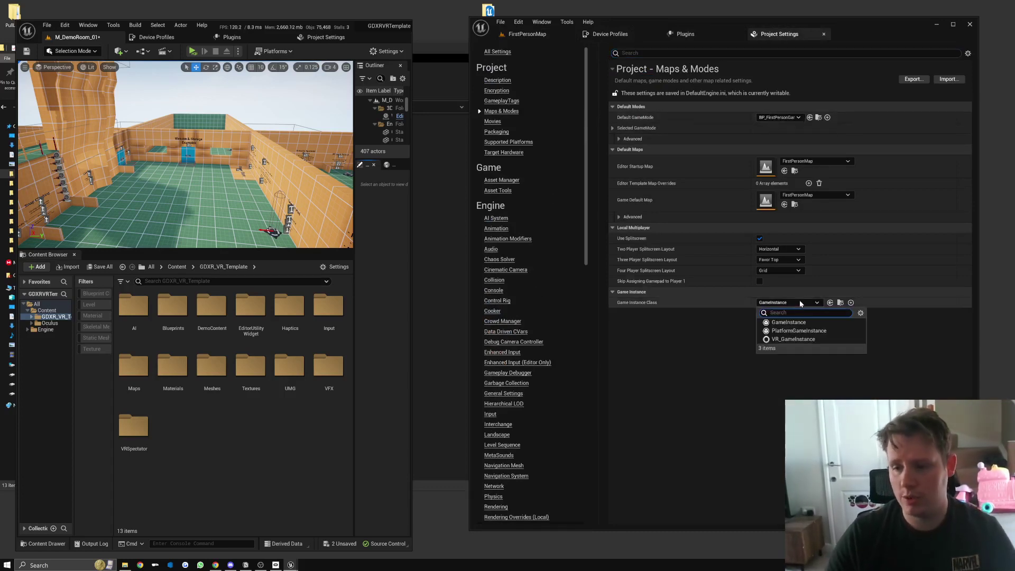
pyautogui.click(796, 339)
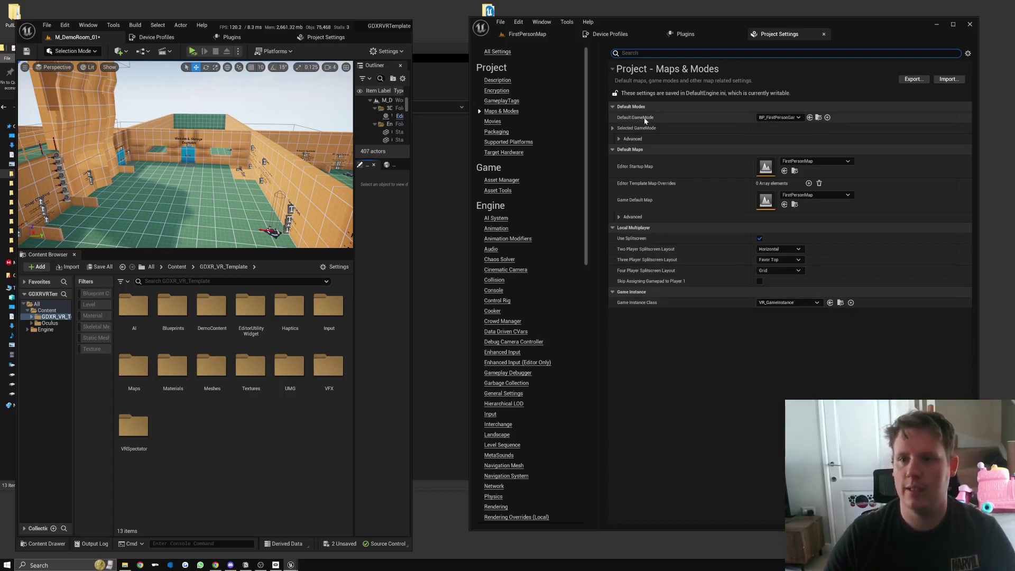
# - Set Default GameMode to VR_GameMode, leaving the editor startup map unchanged
pyautogui.click(782, 120)
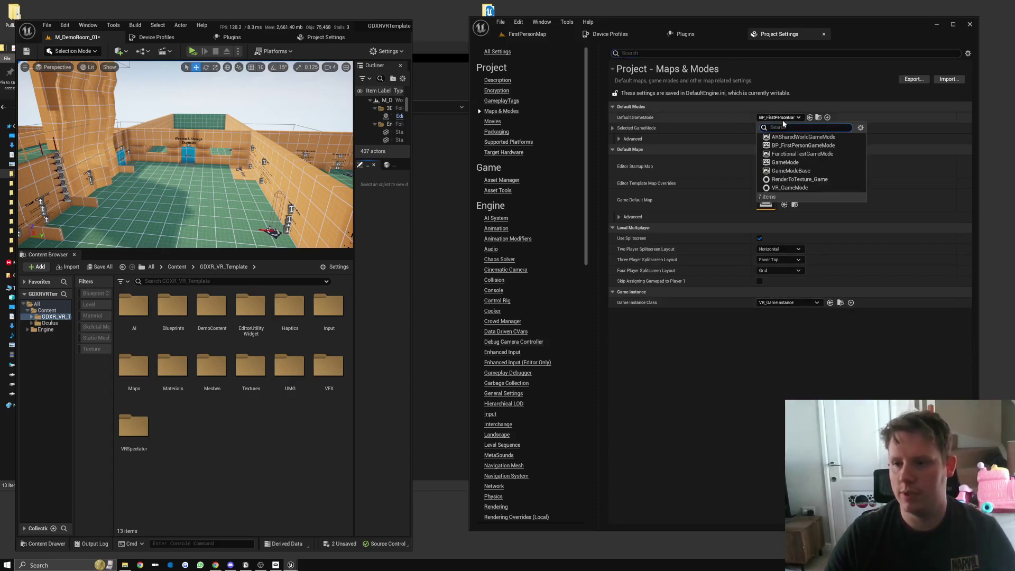
pyautogui.click(791, 189)
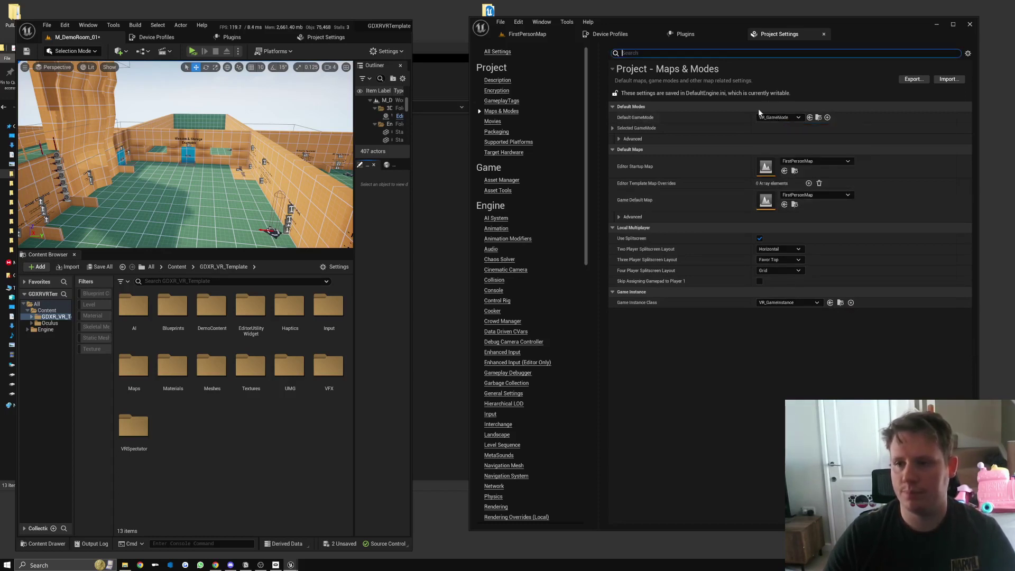
pyautogui.click(814, 161)
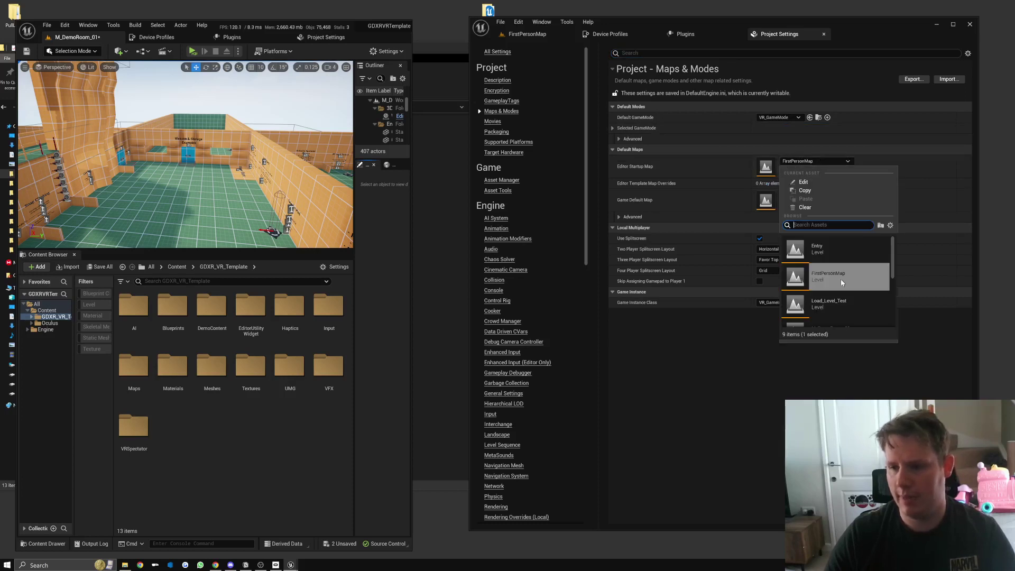
pyautogui.scroll(-2, 843, 278)
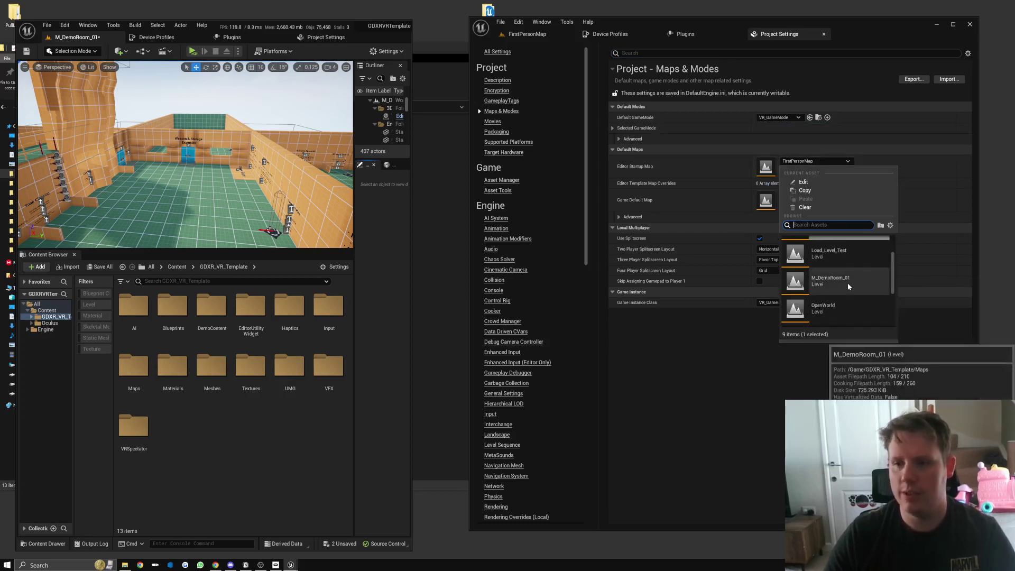
pyautogui.click(668, 165)
# - Set PMI_VRTemplate as the Mappable Input Config for XR under Plugins > OpenXR Input
pyautogui.scroll(-8, 529, 161)
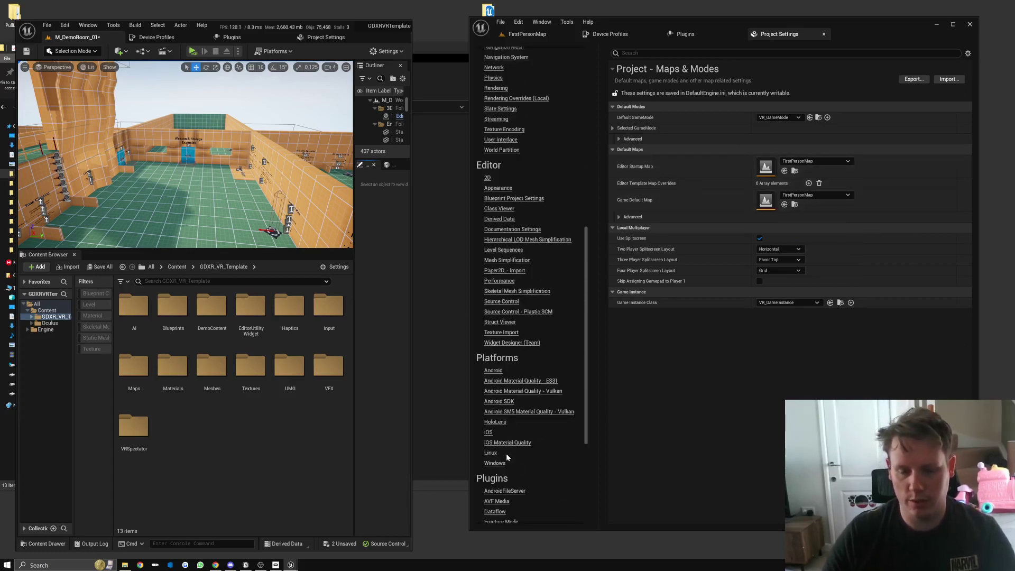
pyautogui.scroll(-7, 504, 497)
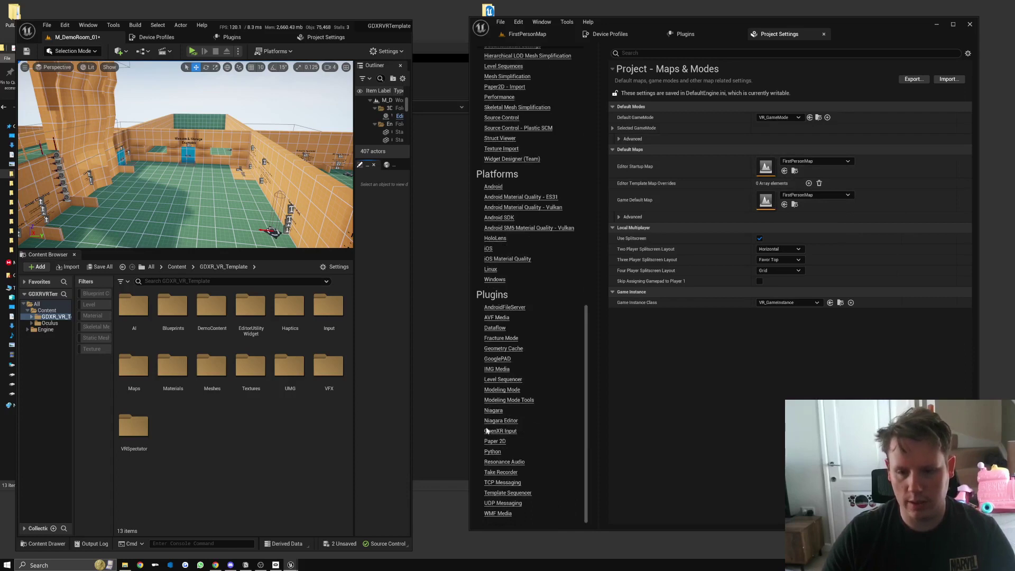
pyautogui.click(497, 431)
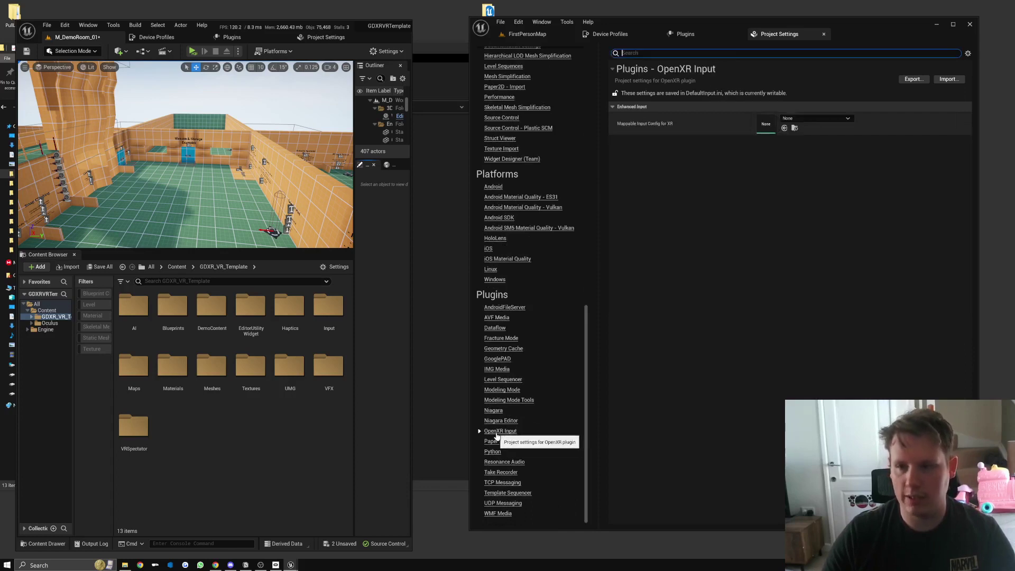
pyautogui.click(825, 119)
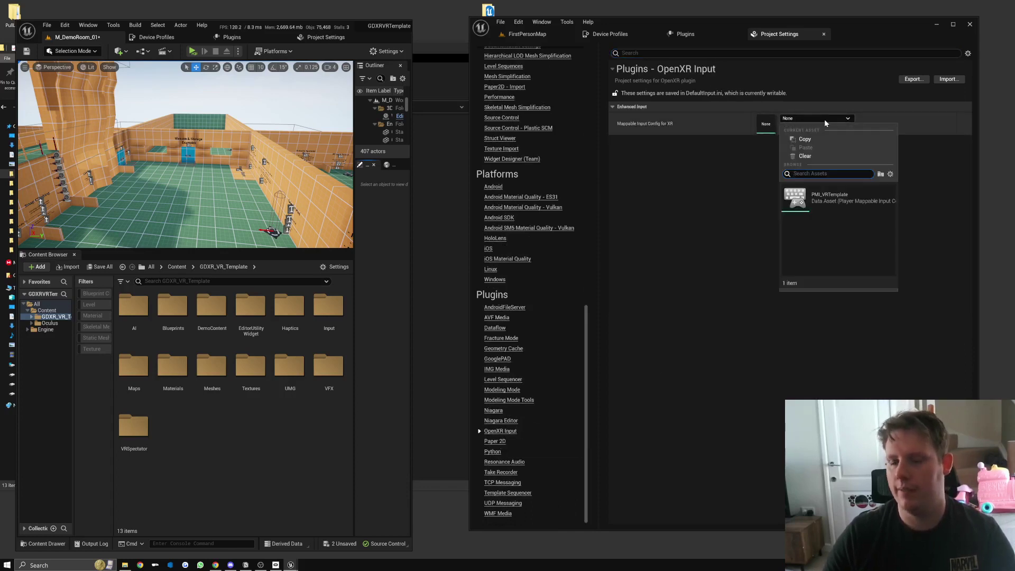
pyautogui.click(834, 204)
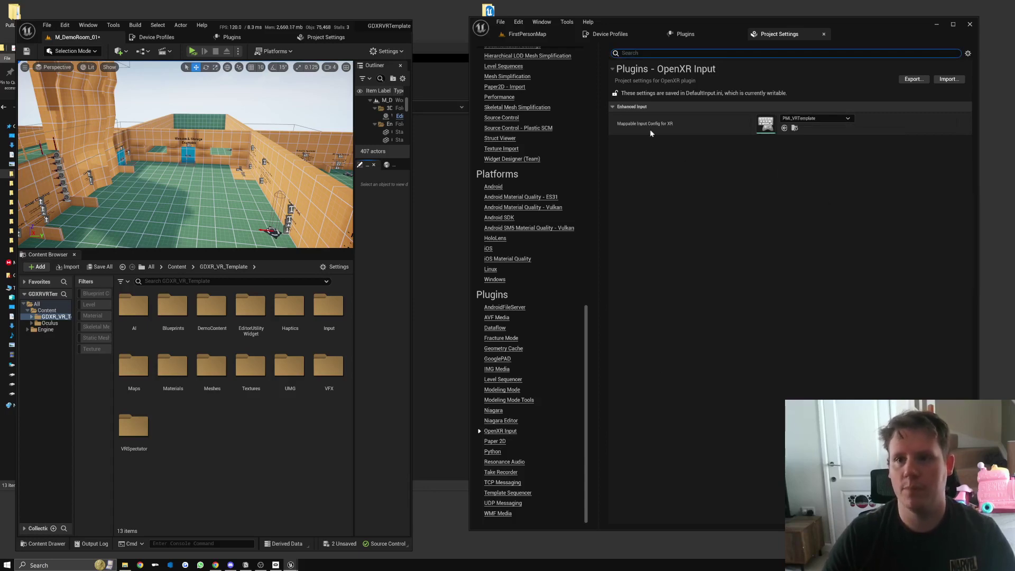
# - Bring up the FirstPersonMap editor maximized, with a widened World Settings panel
pyautogui.click(521, 34)
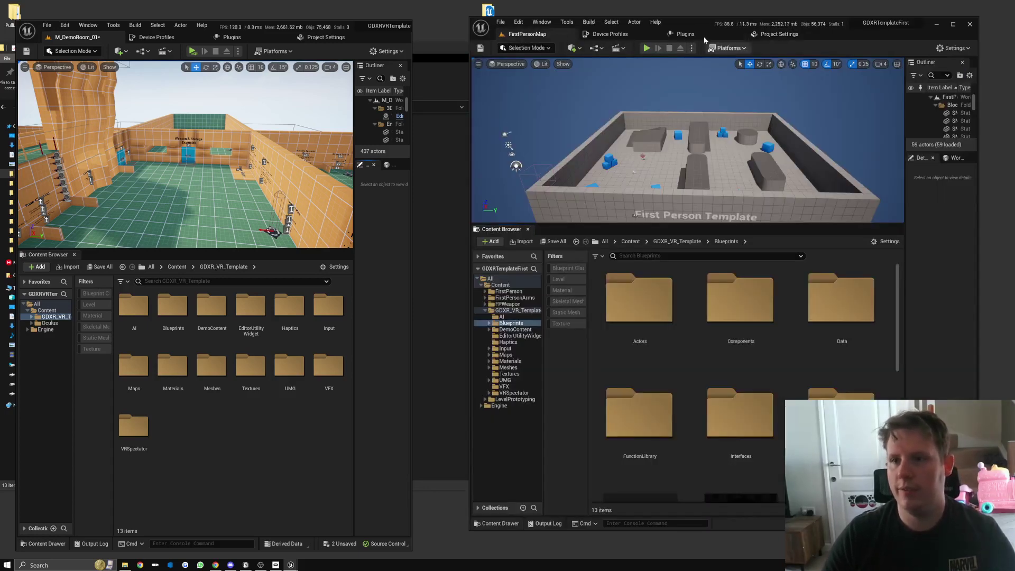
pyautogui.doubleClick(694, 25)
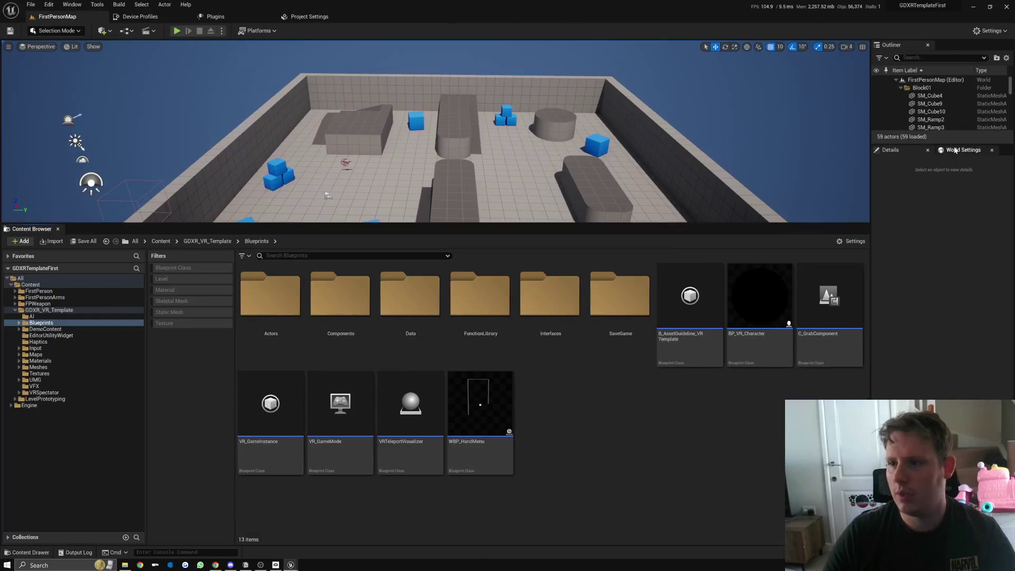
pyautogui.click(960, 150)
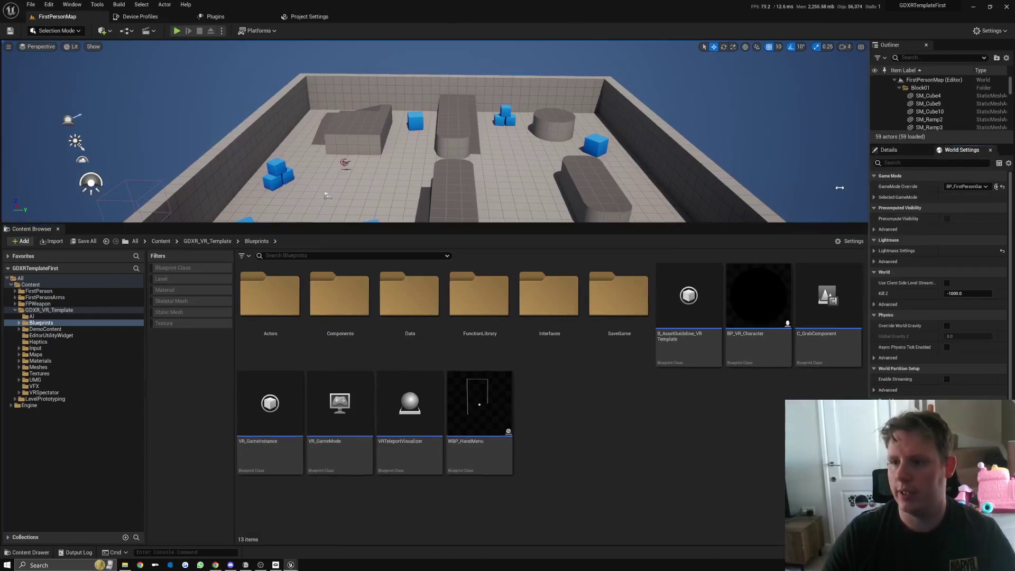
pyautogui.moveTo(871, 212); pyautogui.dragTo(733, 211)
# - Set the level's GameMode Override to None and enlarge the level viewport
pyautogui.click(898, 186)
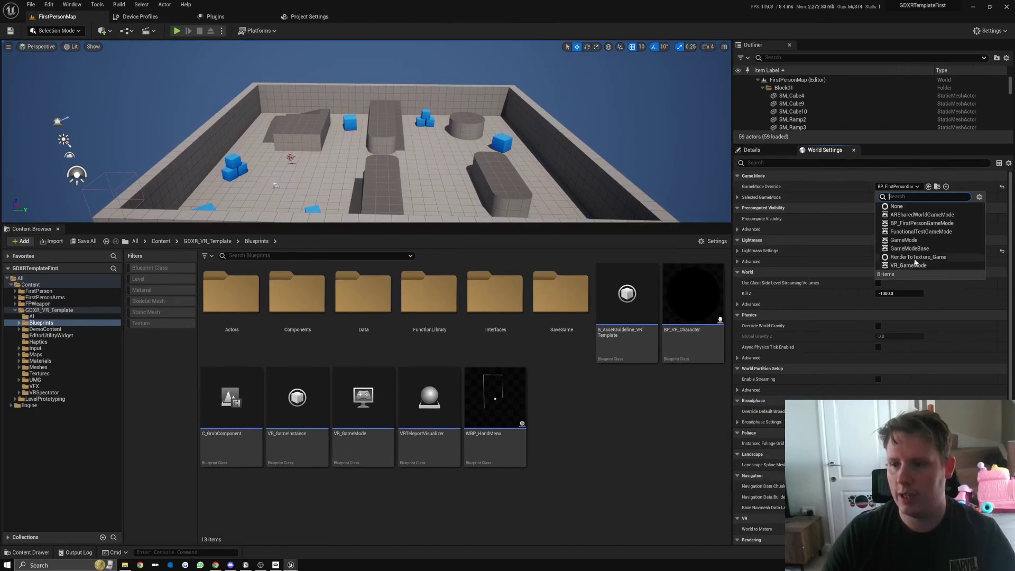
pyautogui.click(902, 208)
pyautogui.click(902, 207)
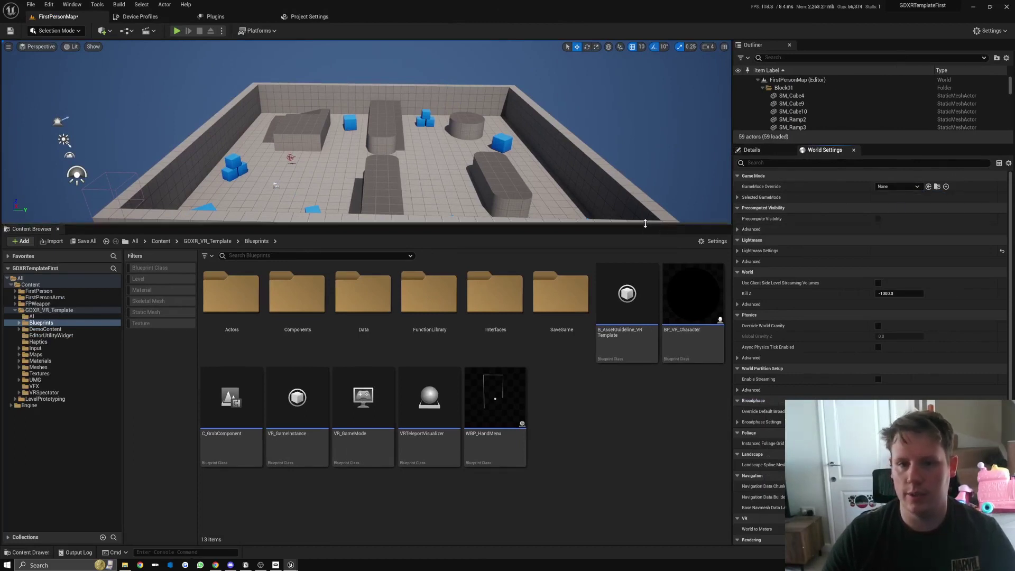
pyautogui.moveTo(645, 224); pyautogui.dragTo(645, 389)
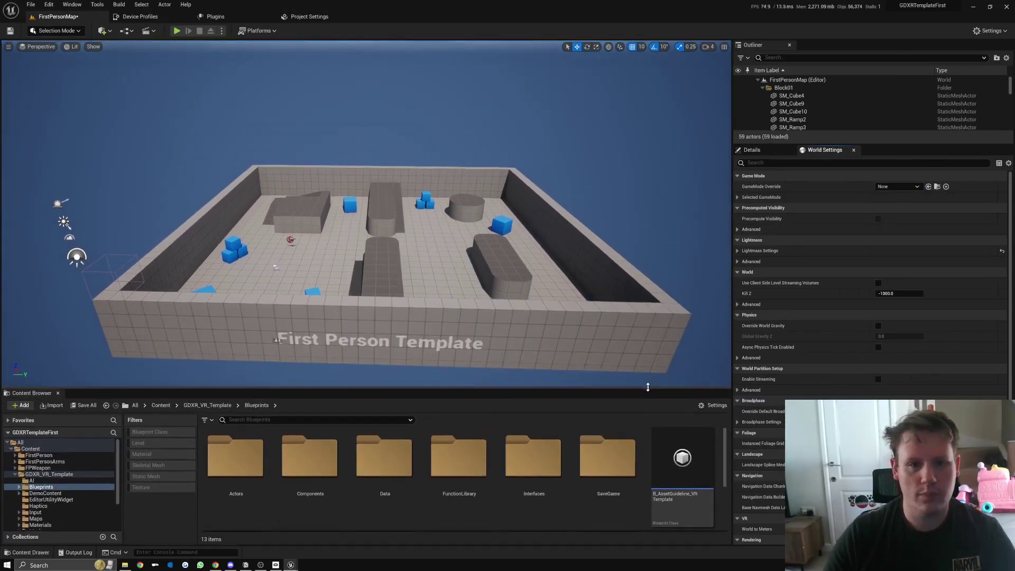
# - Test the level in VR Preview, then bring up the Quickly Add to Project actor list
pyautogui.click(220, 31)
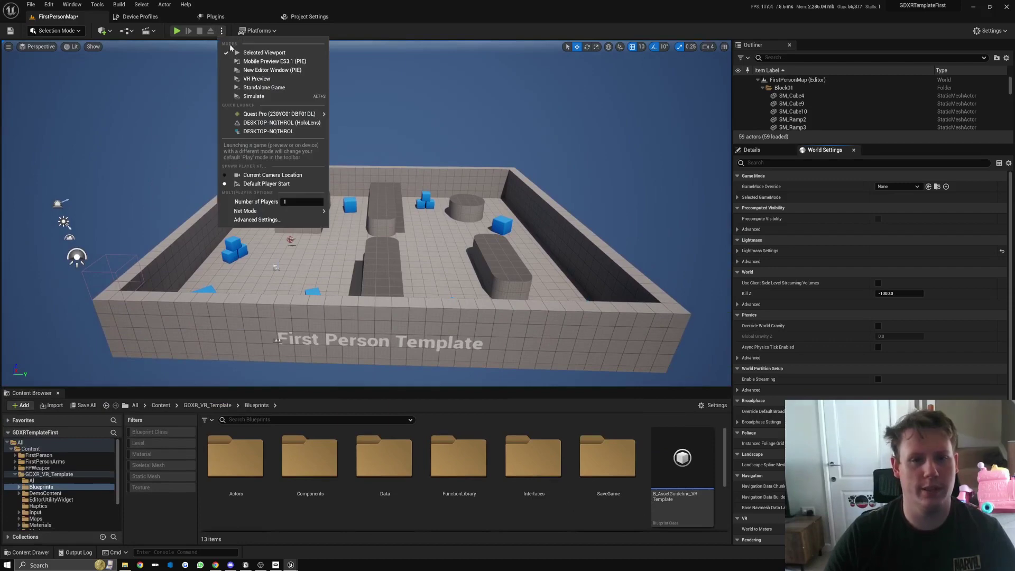
pyautogui.click(259, 80)
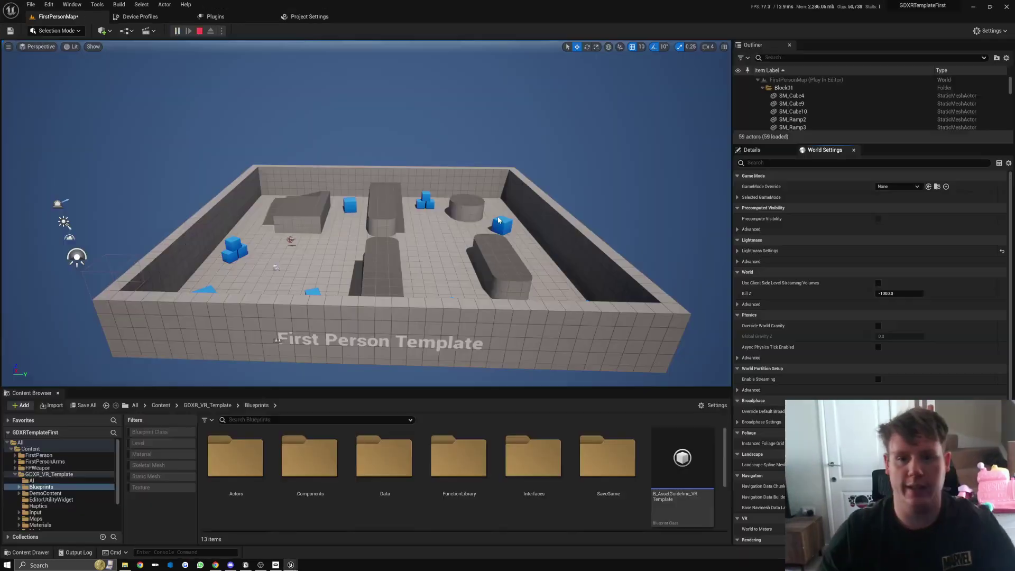
pyautogui.click(104, 31)
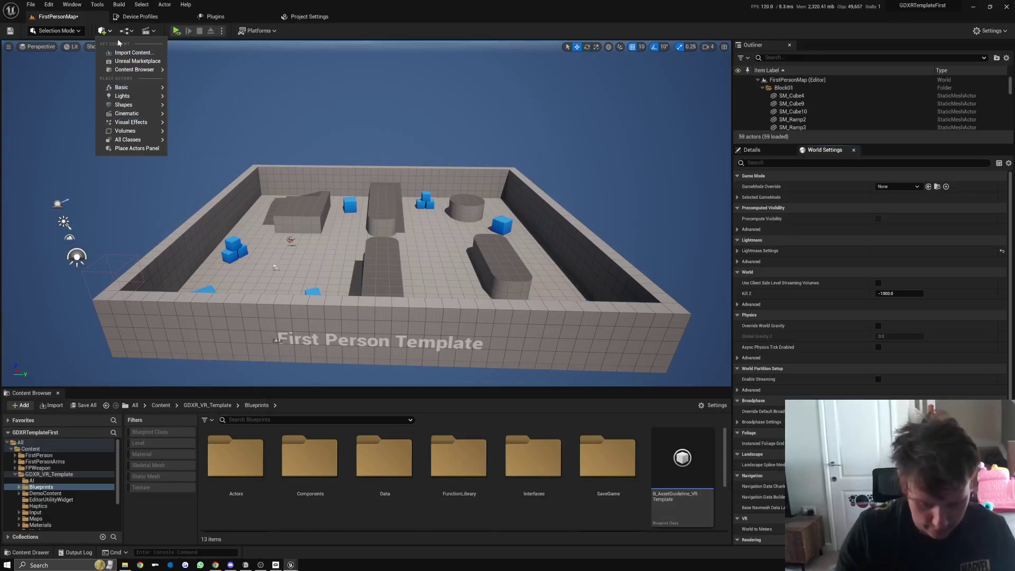
# - Add a NavMeshBoundsVolume found via 'nav', scale it past the walls, and show the green navmesh
pyautogui.write('nav')
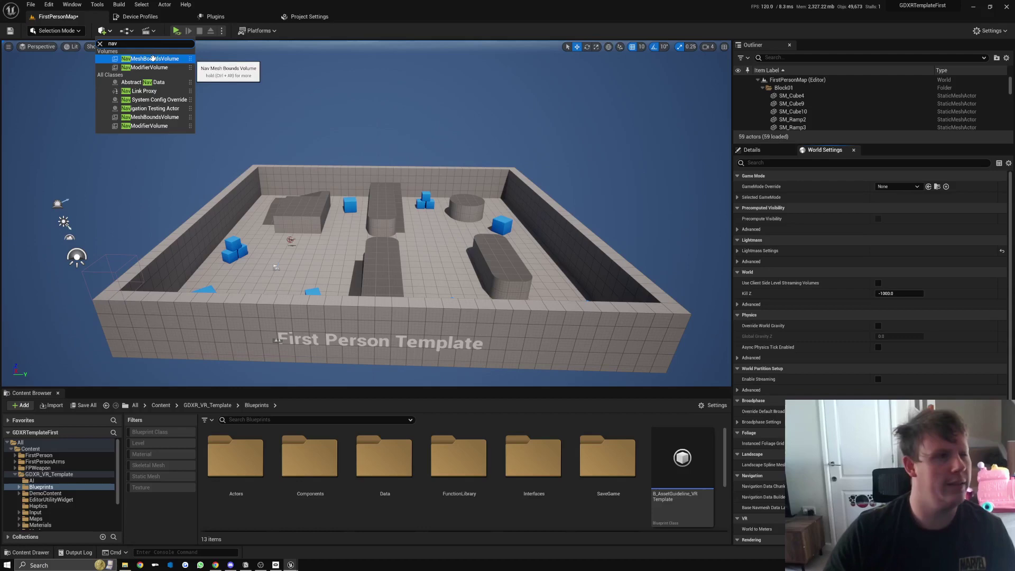
pyautogui.moveTo(153, 58); pyautogui.dragTo(384, 136)
pyautogui.press('r')
pyautogui.moveTo(386, 235); pyautogui.dragTo(481, 239)
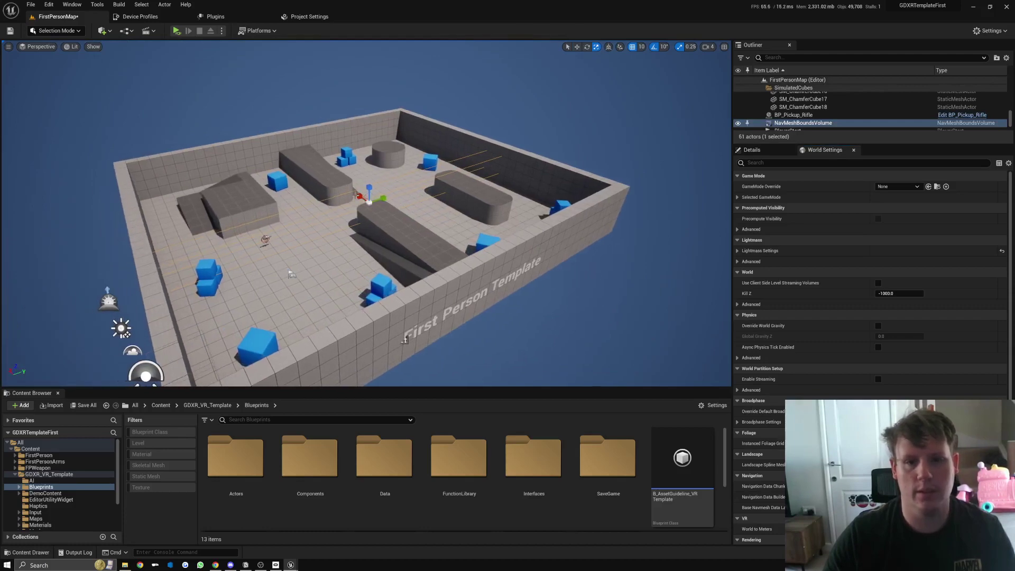
pyautogui.moveTo(369, 201); pyautogui.dragTo(407, 195)
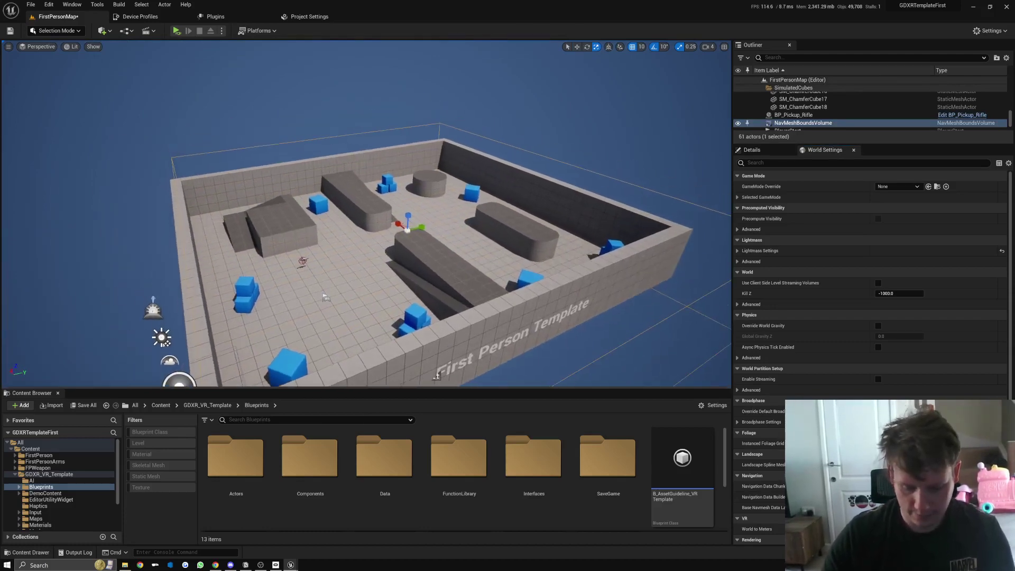
pyautogui.press('p')
pyautogui.scroll(3, 437, 376)
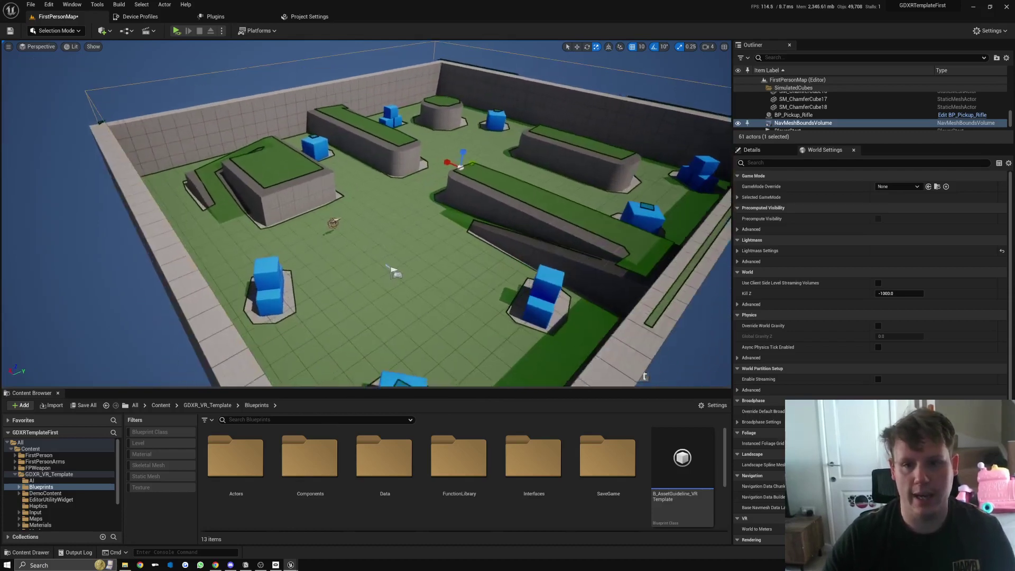
pyautogui.keyDown('alt'); pyautogui.moveTo(644, 376); pyautogui.dragTo(520, 369); pyautogui.keyUp('alt')
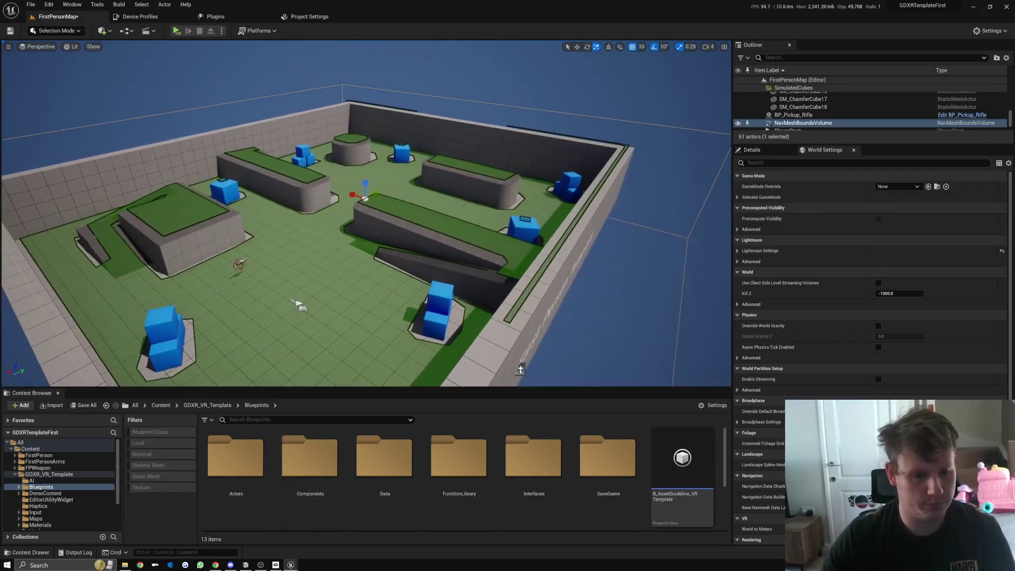
pyautogui.scroll(-3, 58, 526)
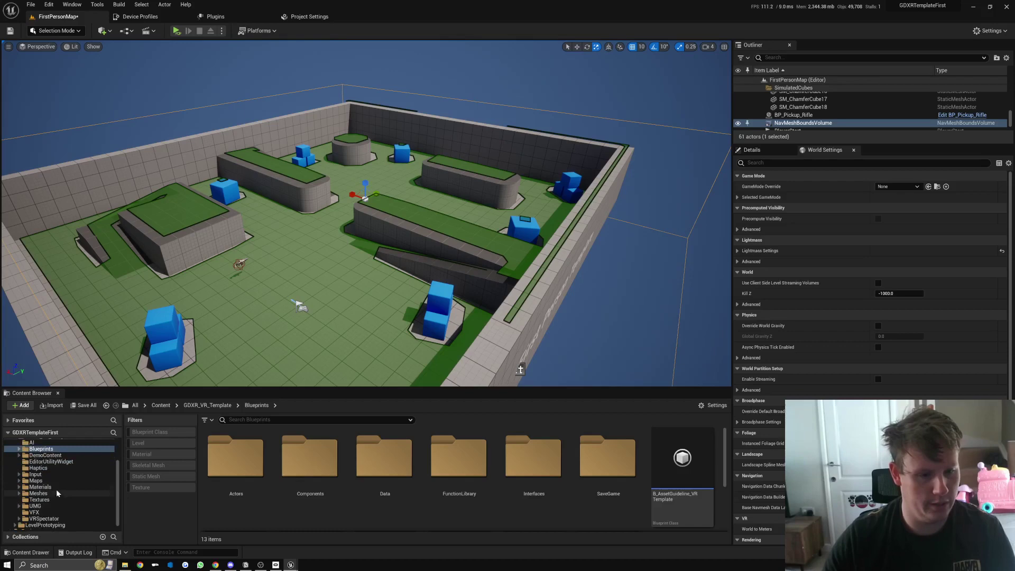
# - Inspect S_CharacterSettings default values in Blueprints > Data without changes, then close it
pyautogui.doubleClick(376, 454)
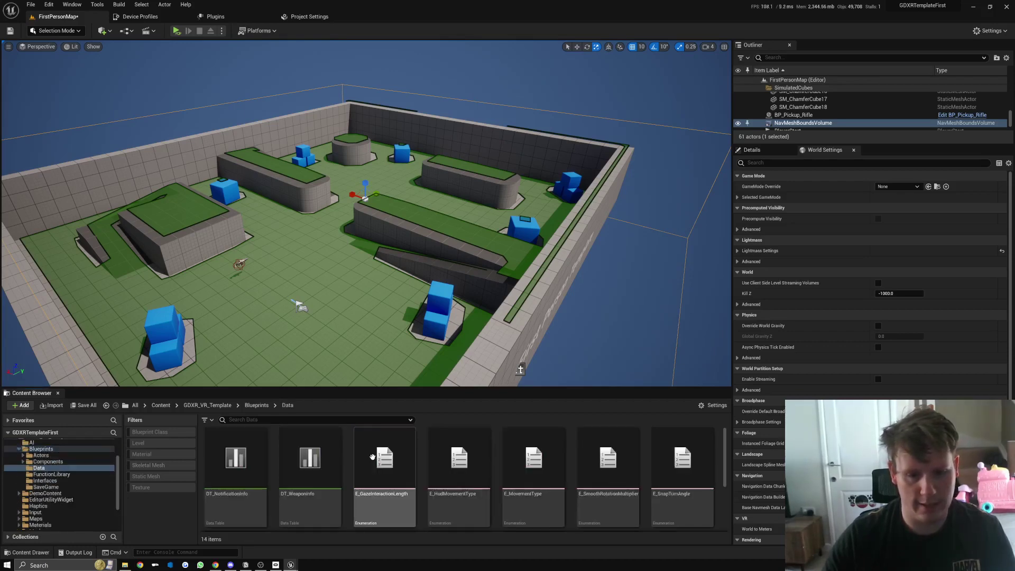
pyautogui.scroll(-1, 529, 476)
pyautogui.scroll(-2, 582, 477)
pyautogui.doubleClick(310, 468)
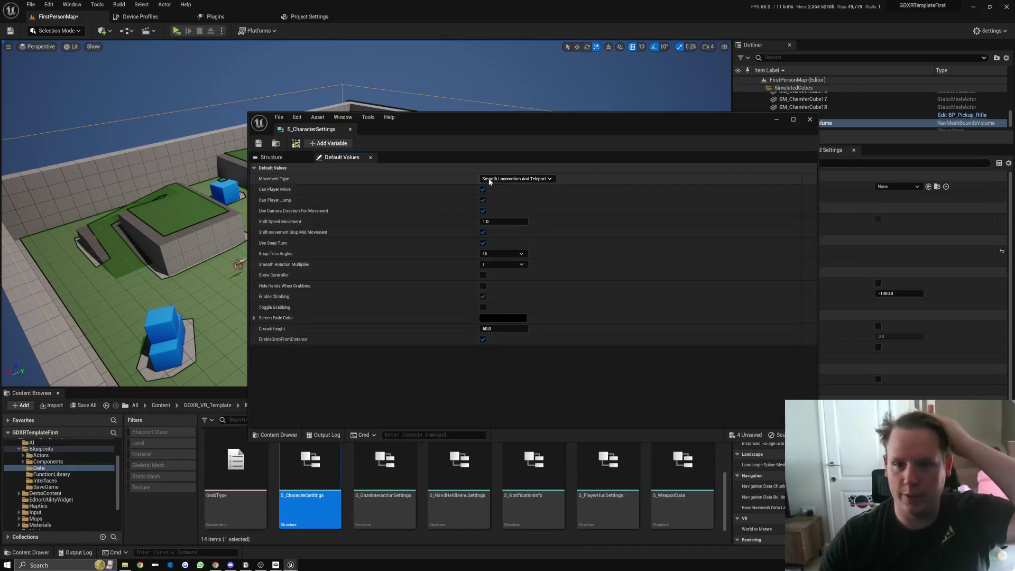
pyautogui.click(350, 129)
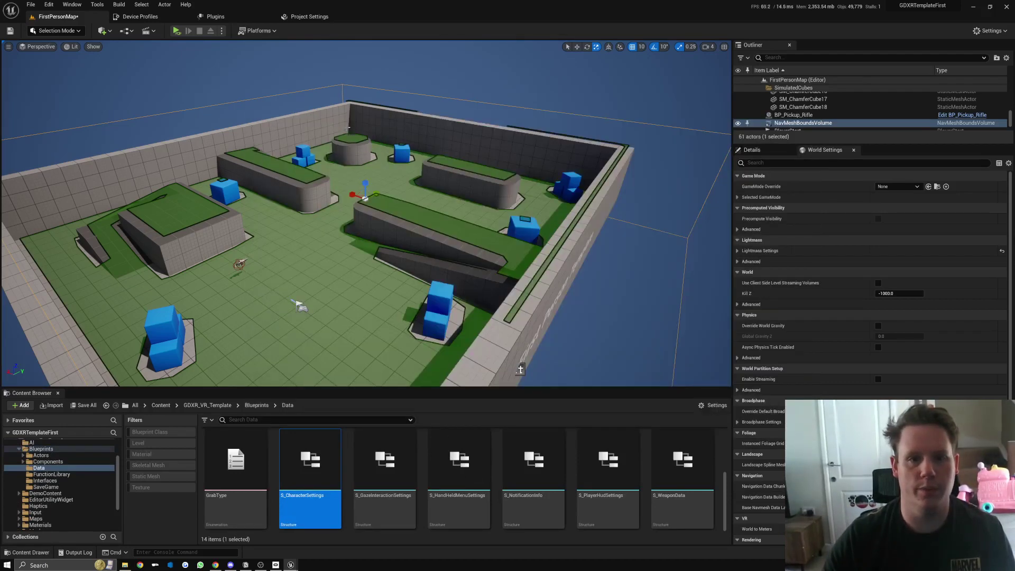
pyautogui.click(177, 31)
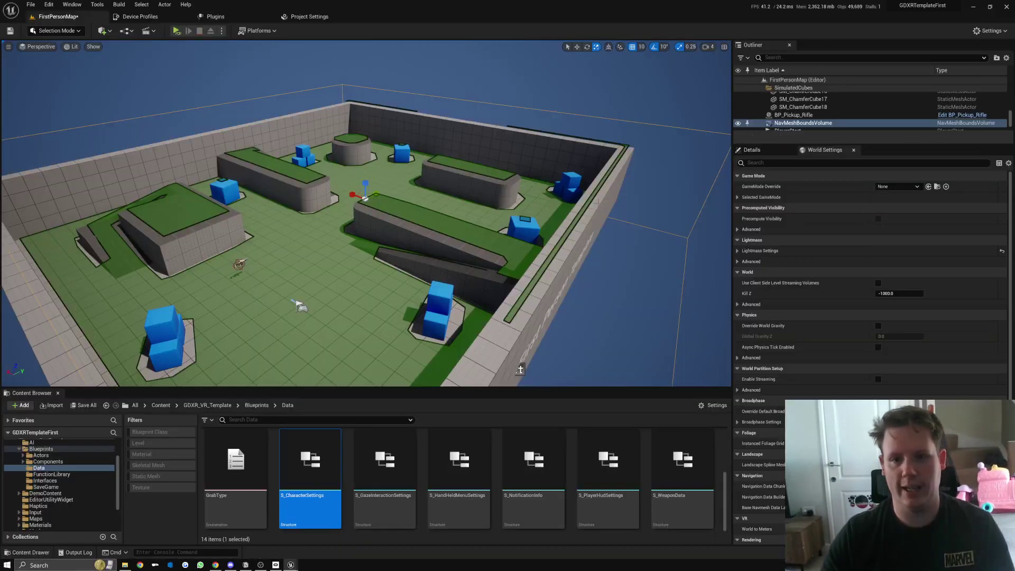
pyautogui.click(178, 31)
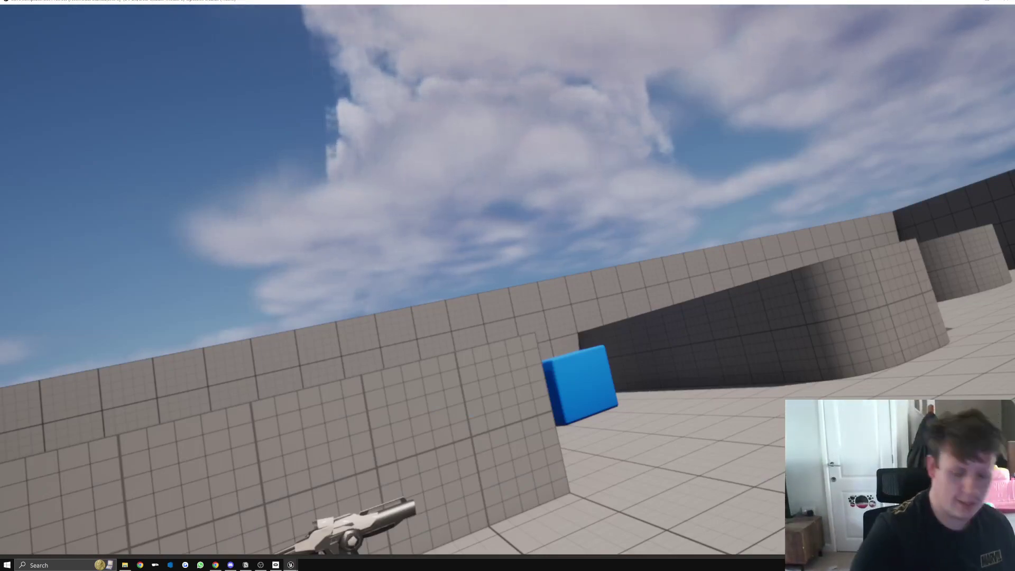
pyautogui.press('Escape')
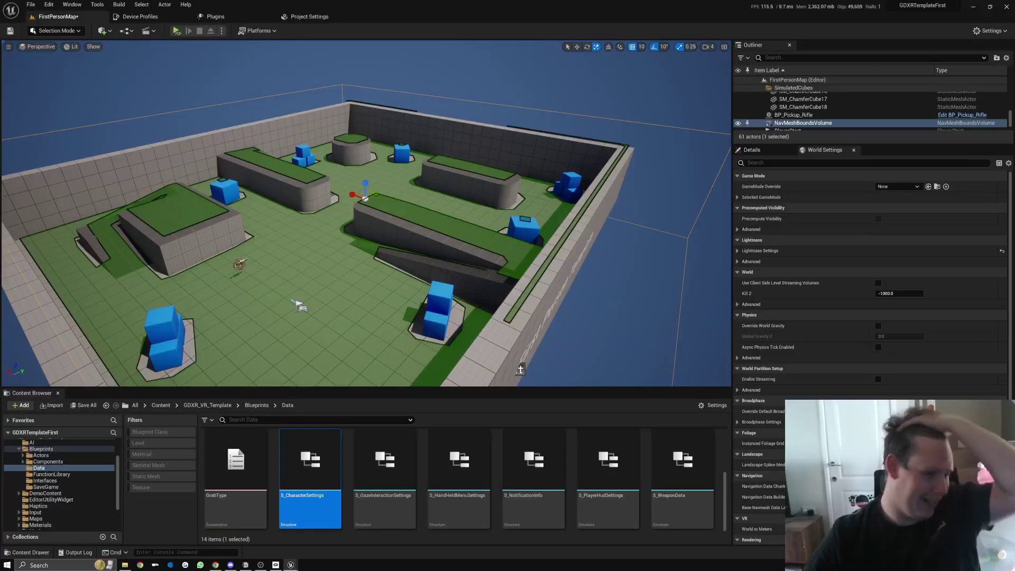